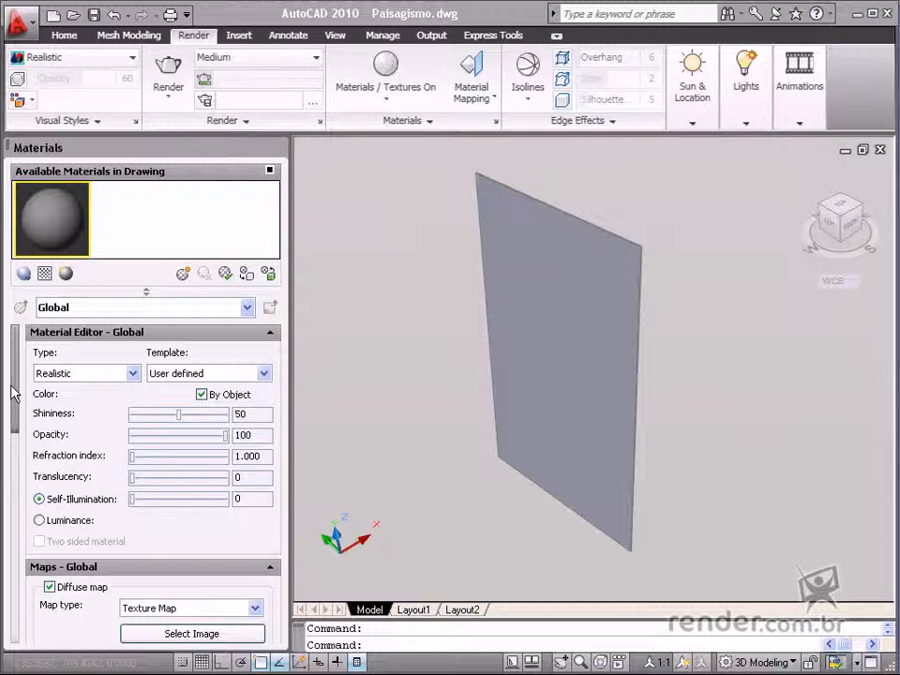
Review the diffuse, opacity and bump map settings of the Global material.
drag(16, 405, 3, 480)
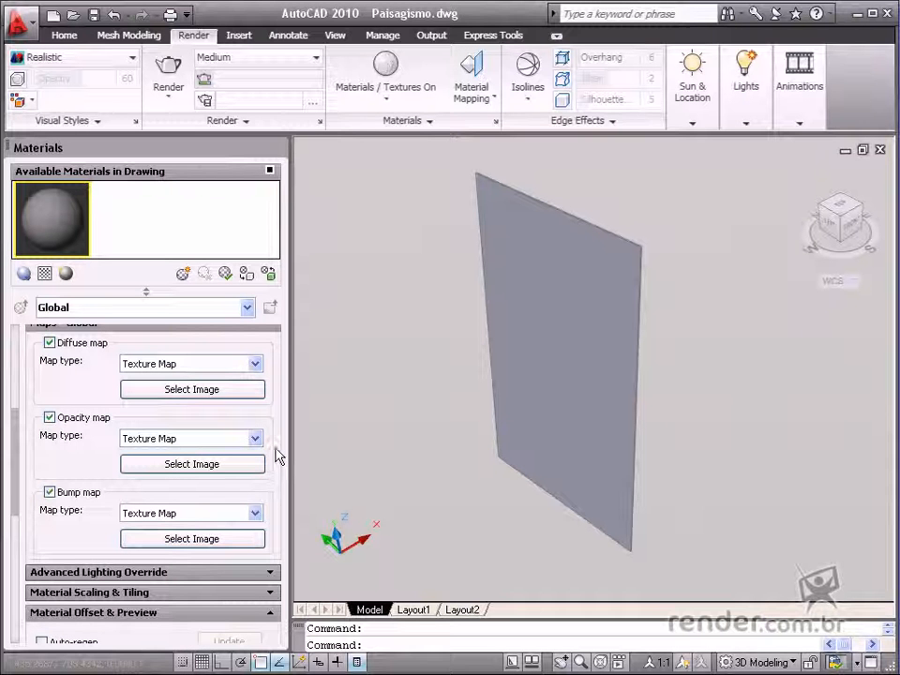
drag(16, 447, 12, 361)
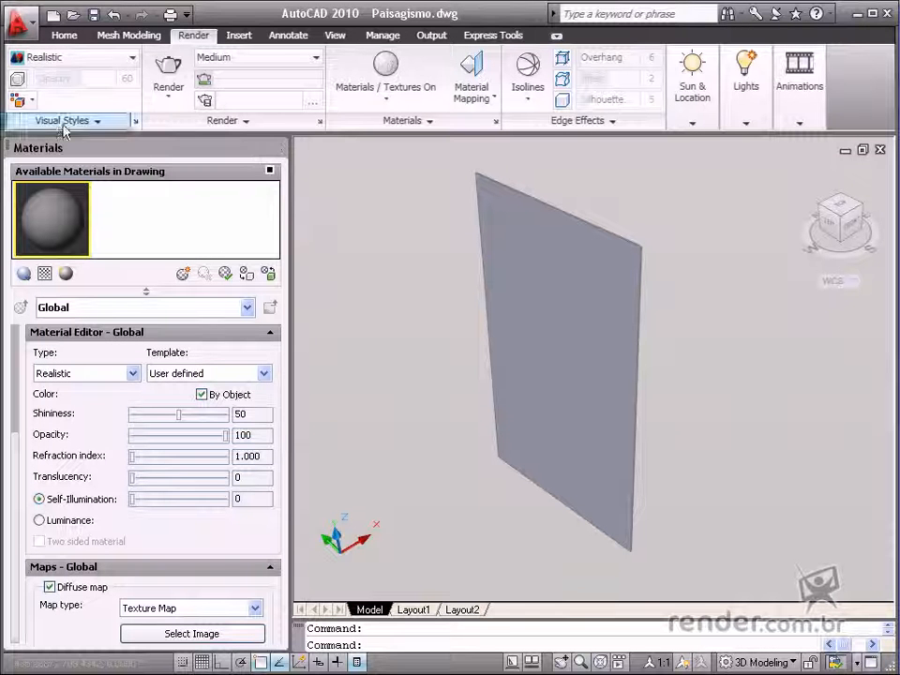
click(72, 16)
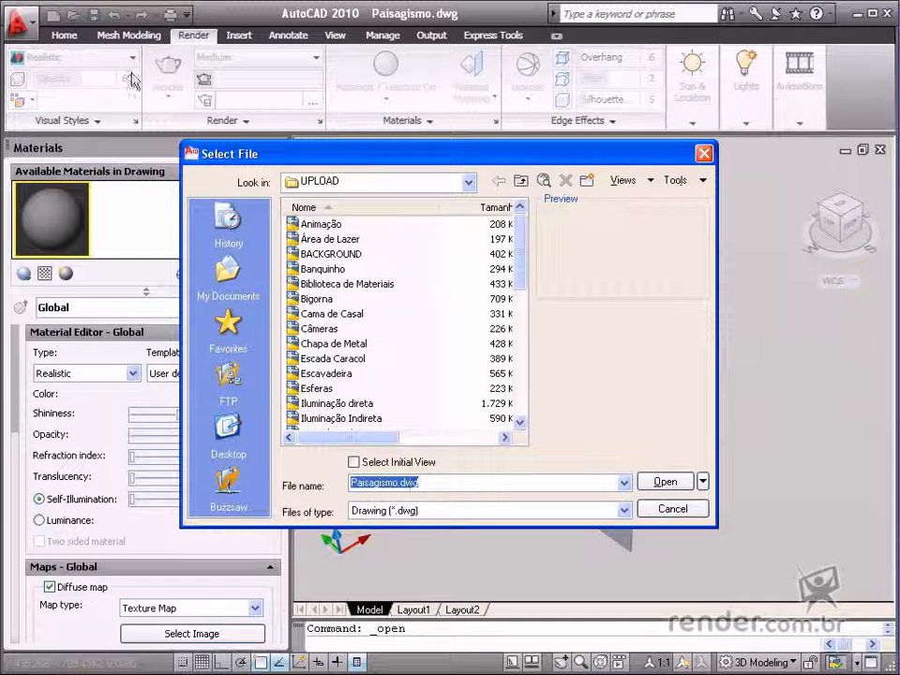
drag(522, 235, 520, 368)
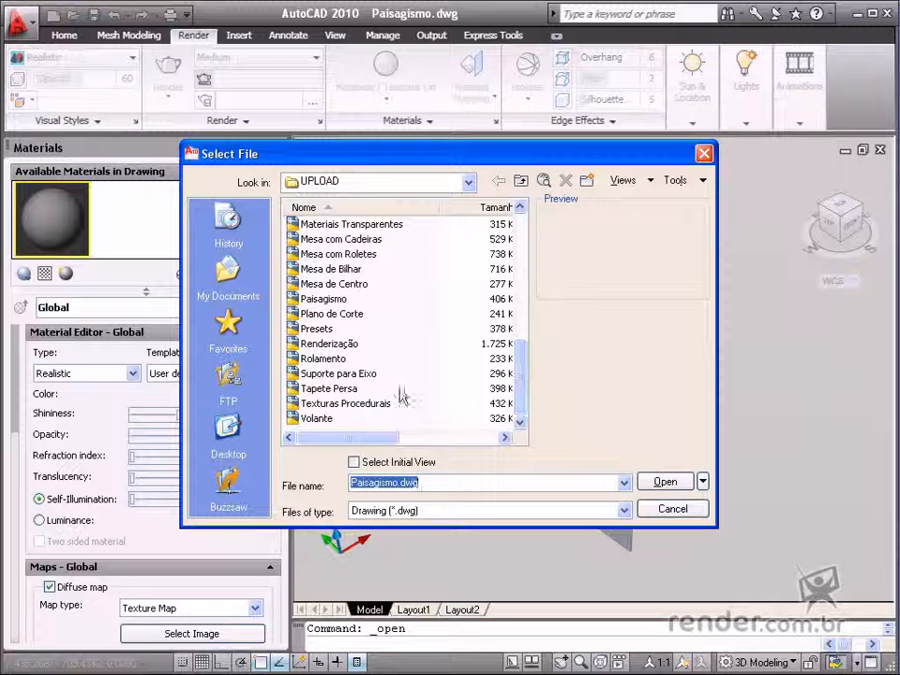
click(291, 298)
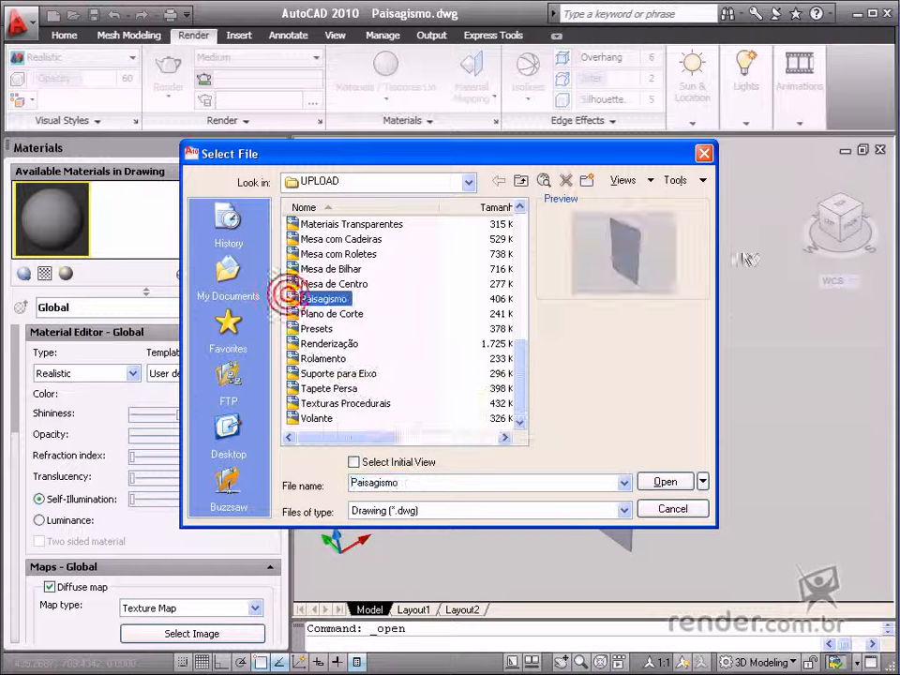
click(670, 511)
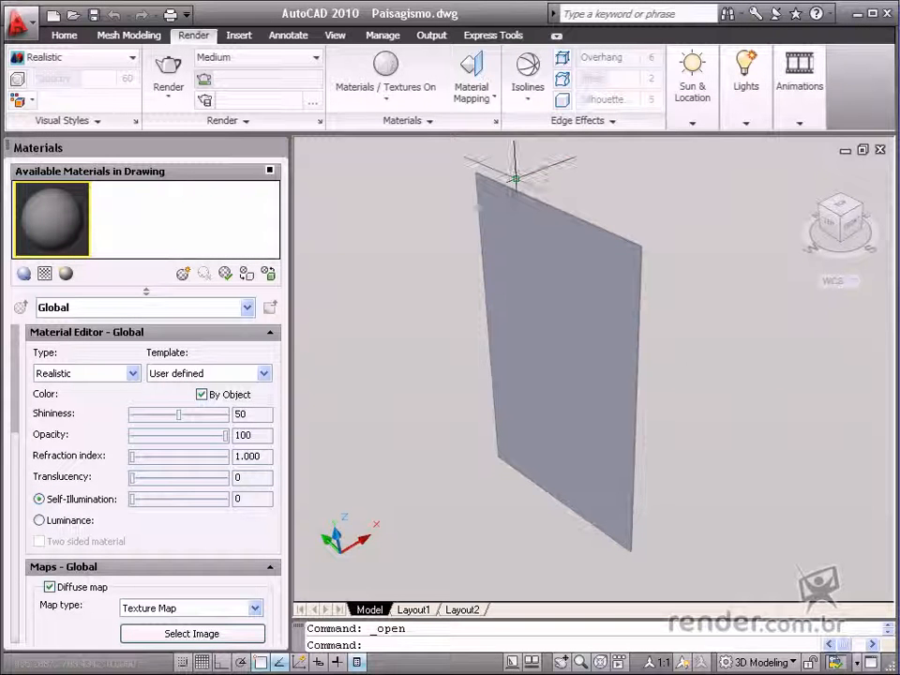
click(482, 177)
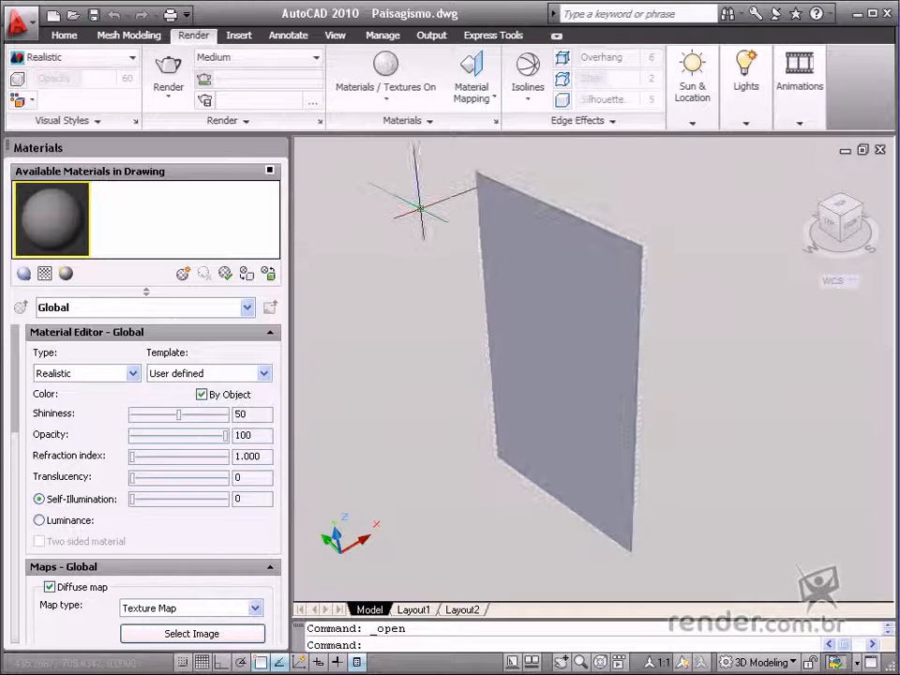
key(Escape)
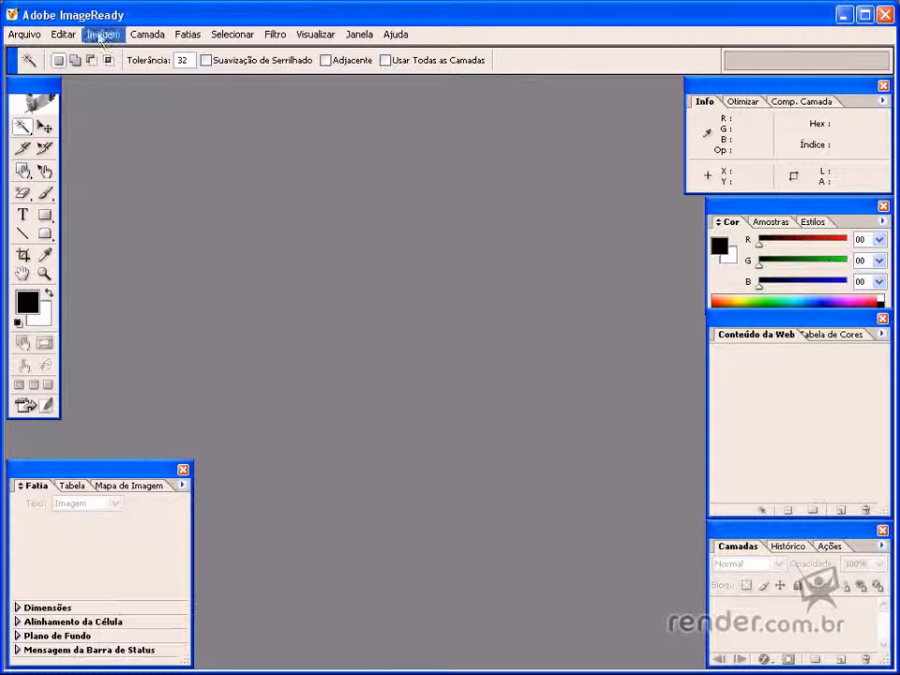
Switch to Adobe ImageReady and open the ROBÔ image from the IMAGENS folder.
click(25, 34)
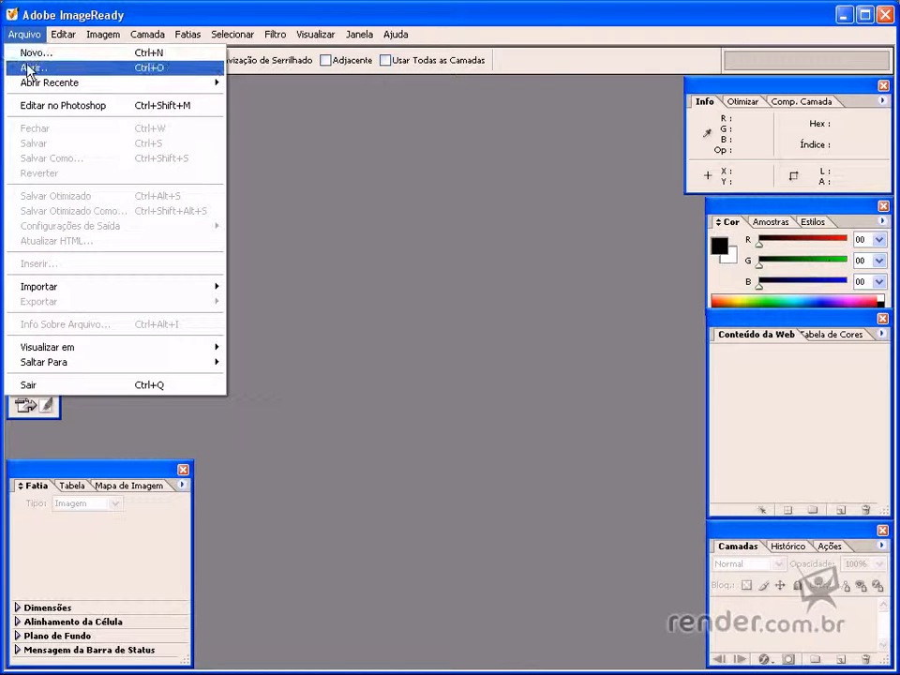
click(29, 67)
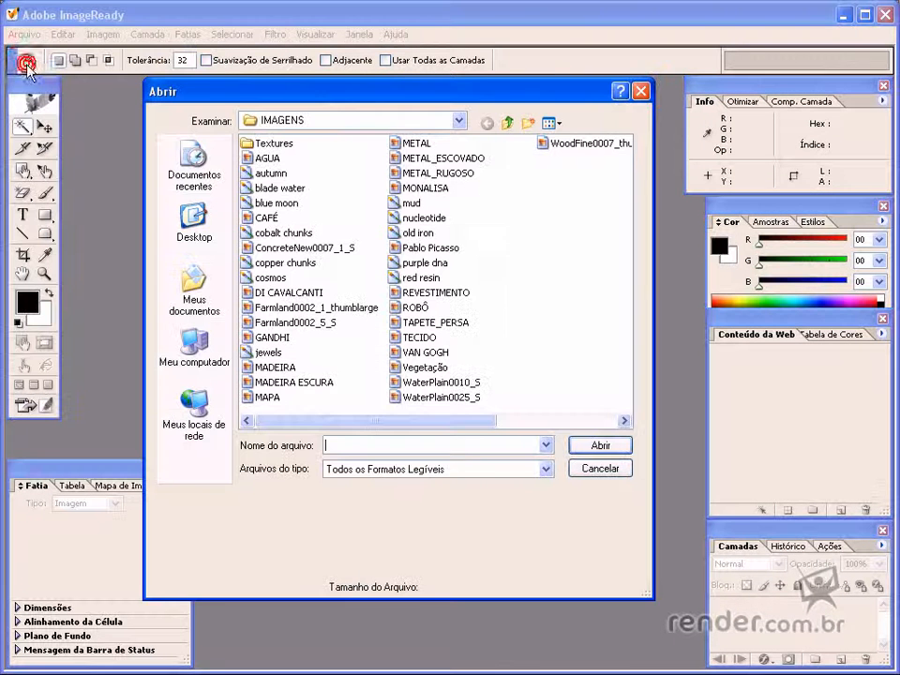
click(394, 310)
click(600, 446)
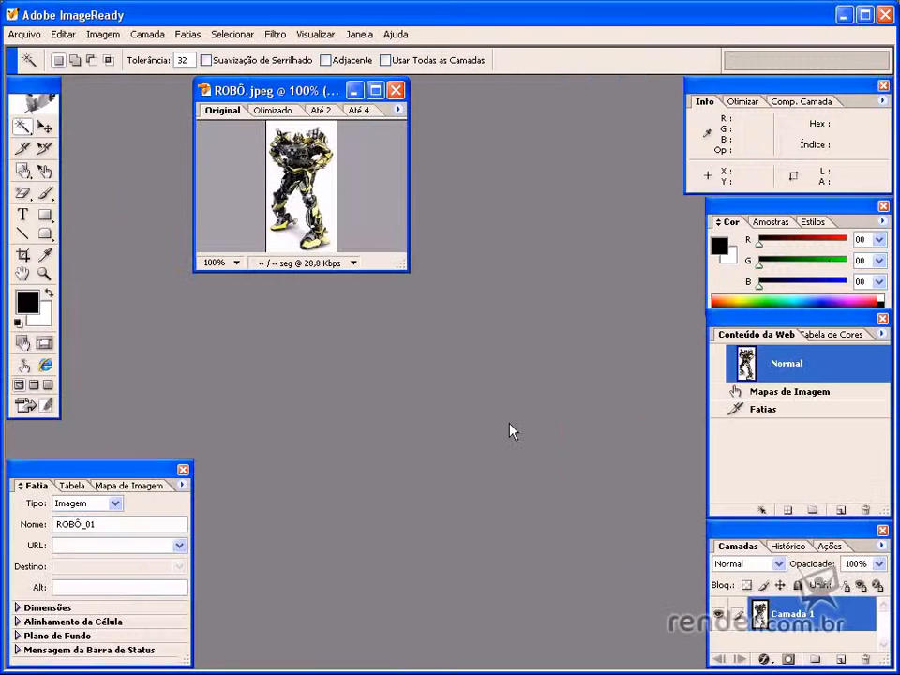
Convert the robot image's layer, Camada 1, into a background layer.
key(ctrl+plus)
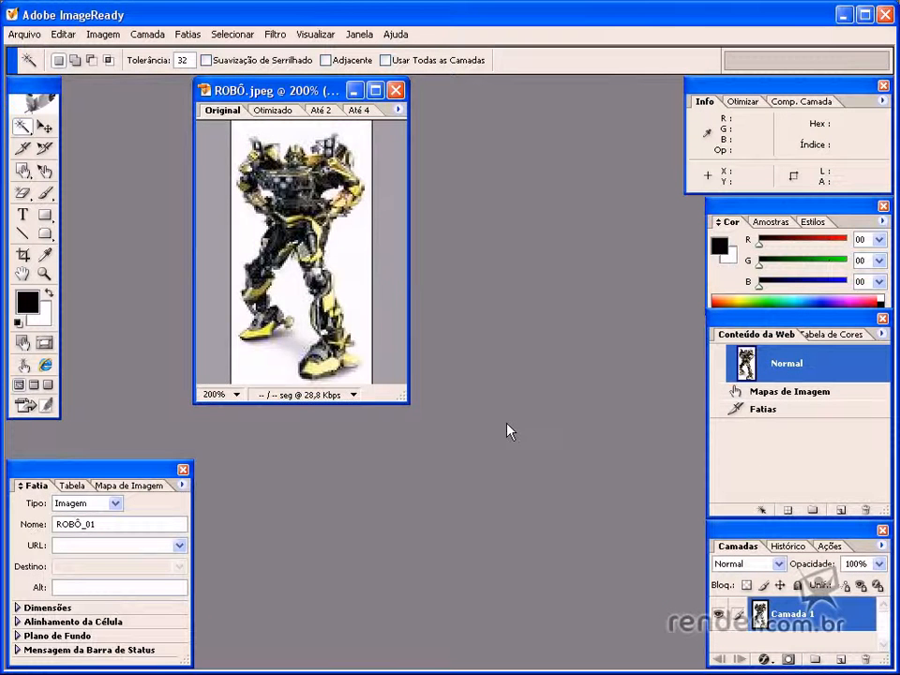
key(ctrl+plus)
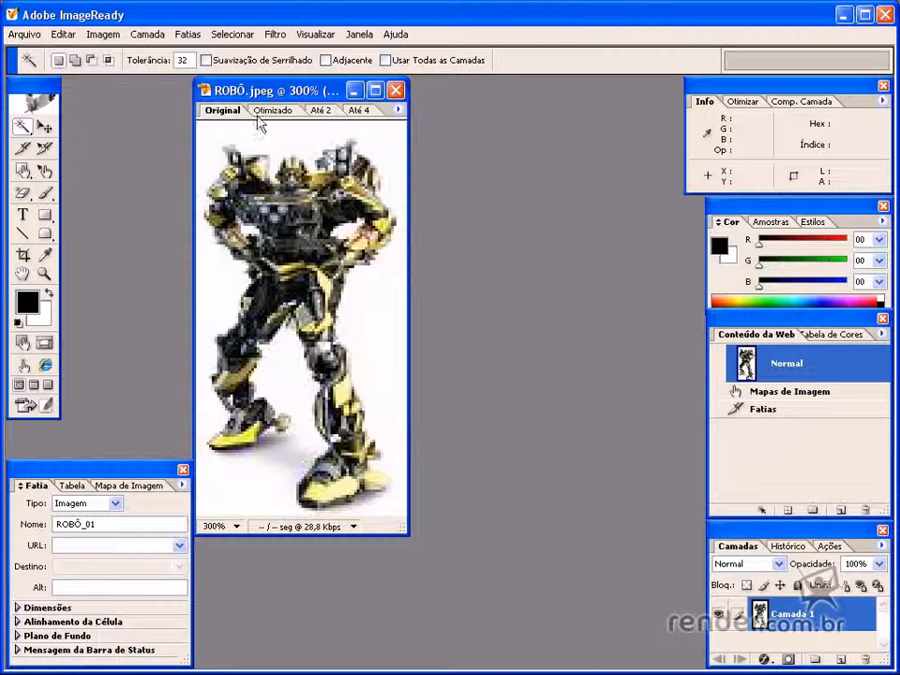
click(109, 61)
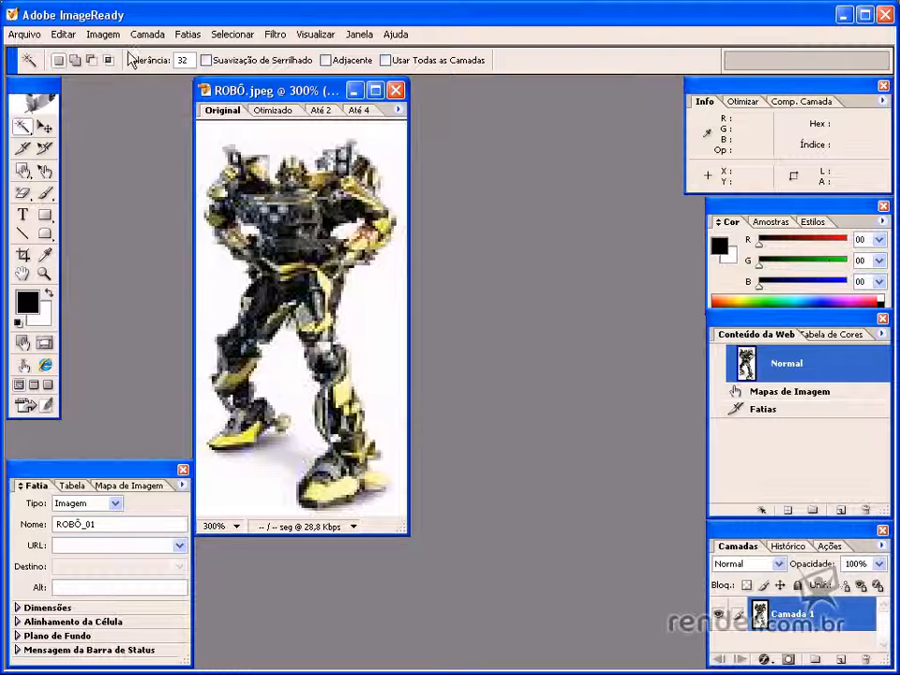
click(146, 36)
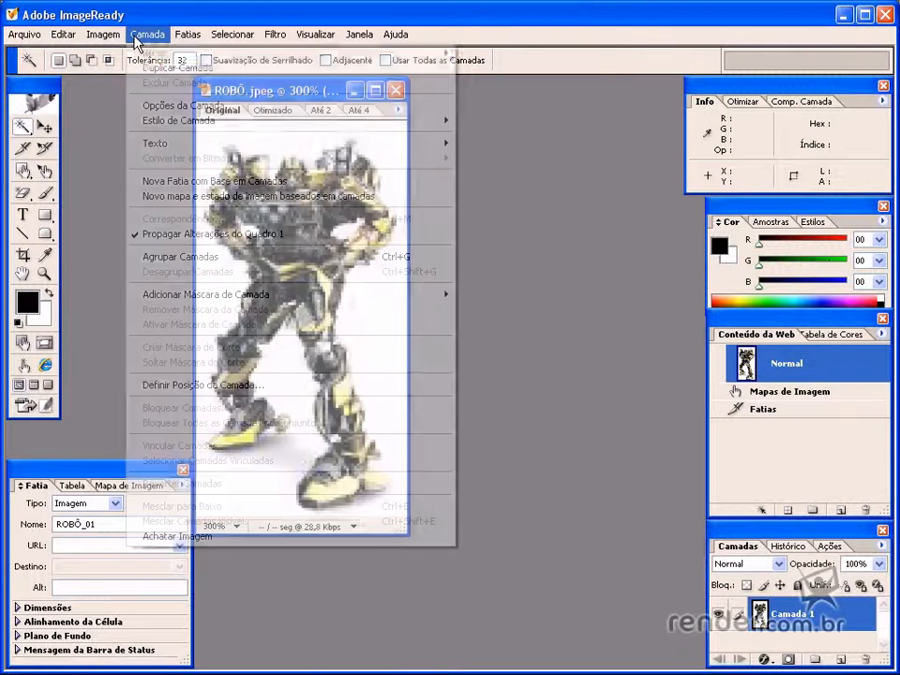
mouse_move(145, 56)
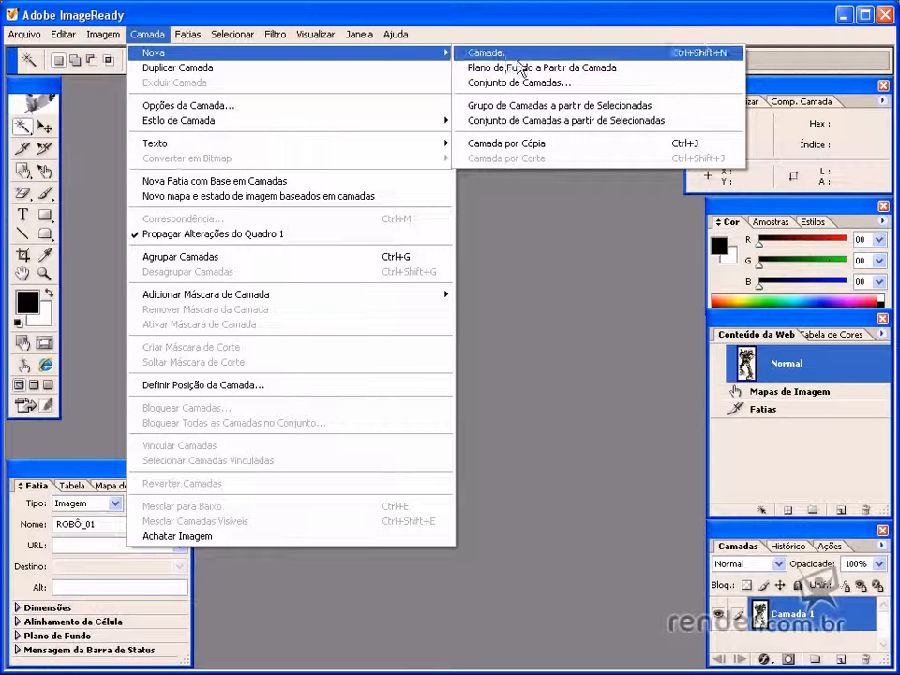
click(573, 70)
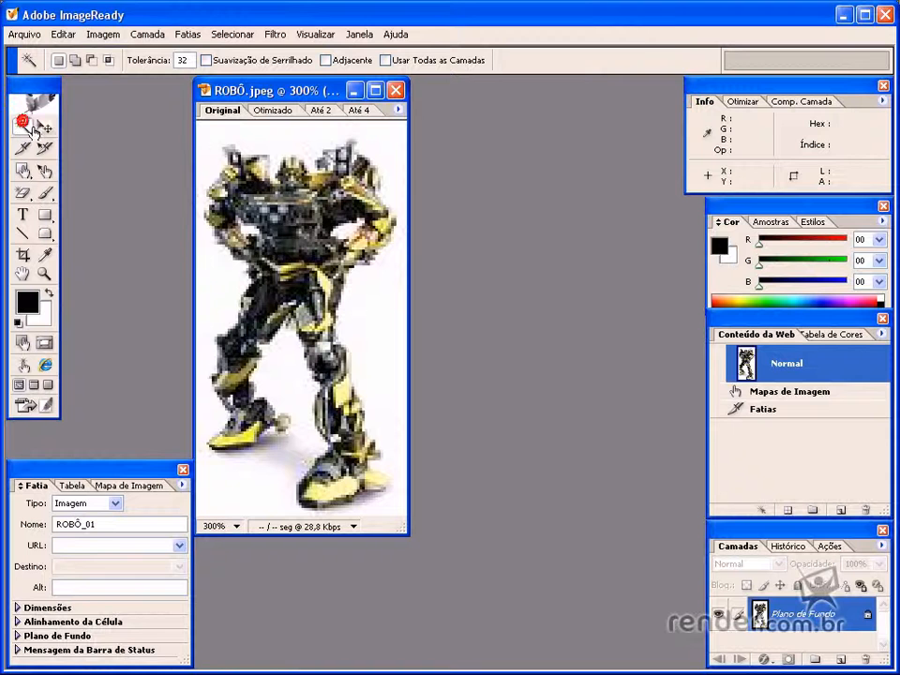
Select the white area around the robot and between its legs with the Magic Wand, tolerance 32.
click(217, 137)
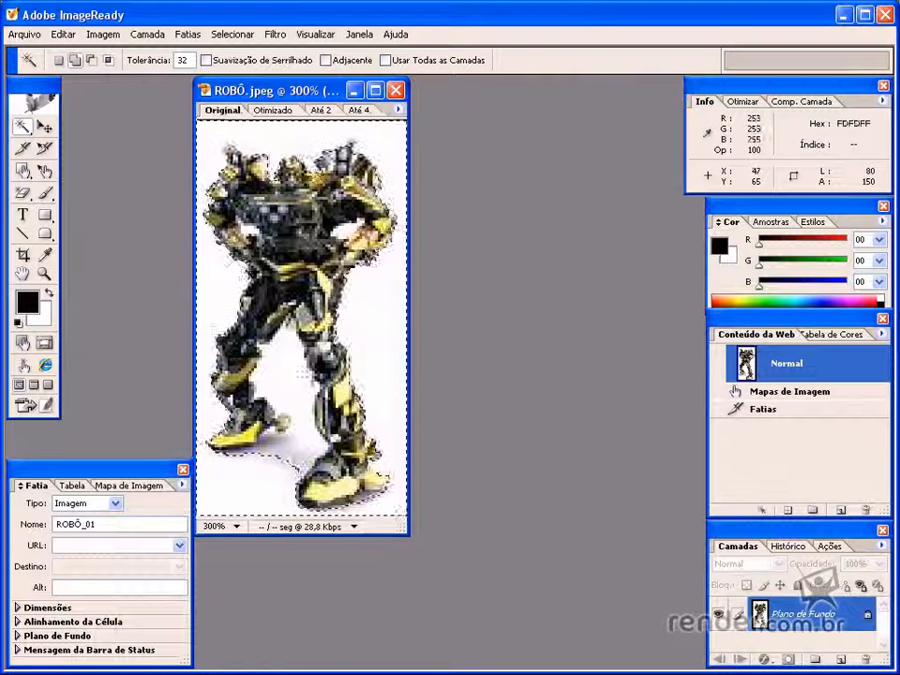
click(290, 376)
click(243, 477)
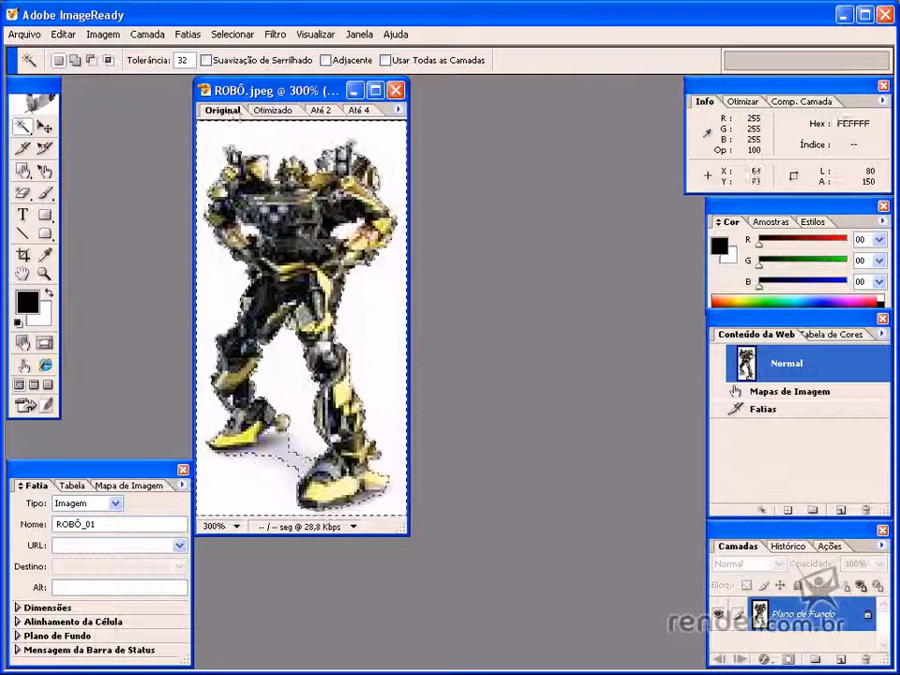
Fill the selected backdrop with black (Preto) at 100% opacity, with Preserve Transparency turned off.
click(65, 33)
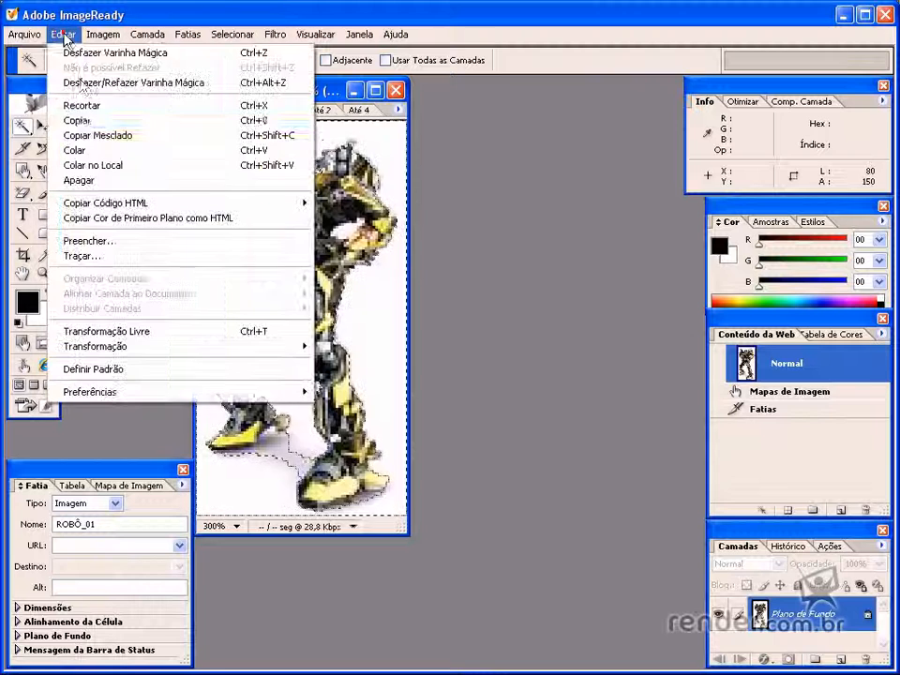
click(99, 244)
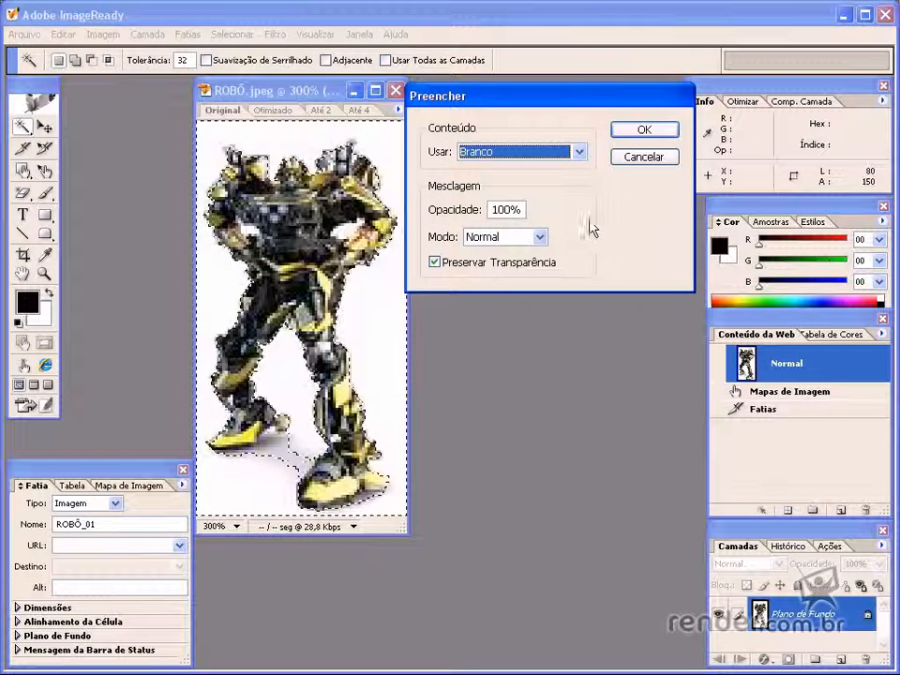
click(580, 153)
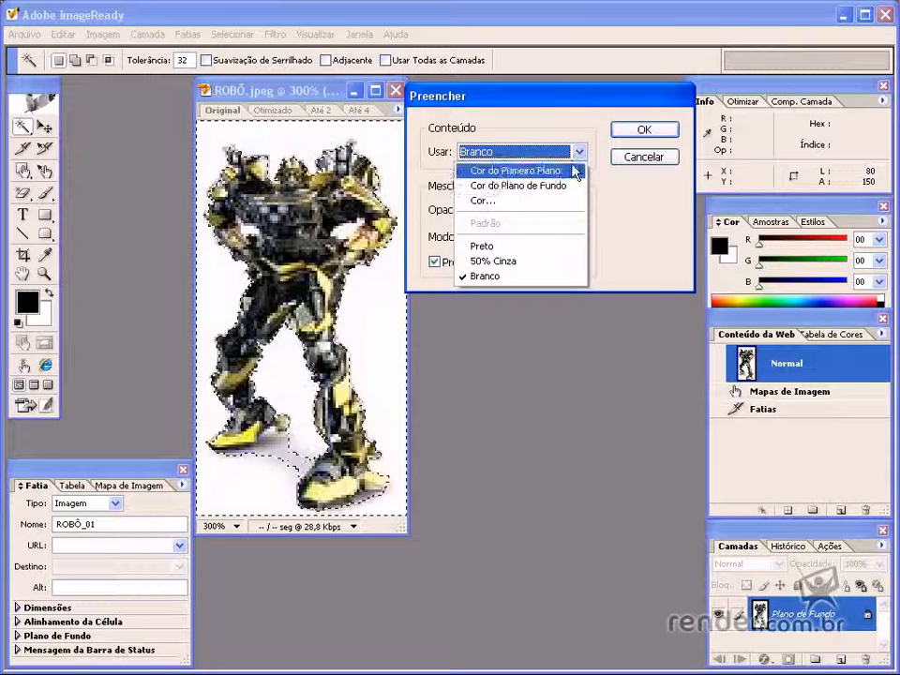
click(545, 248)
click(435, 263)
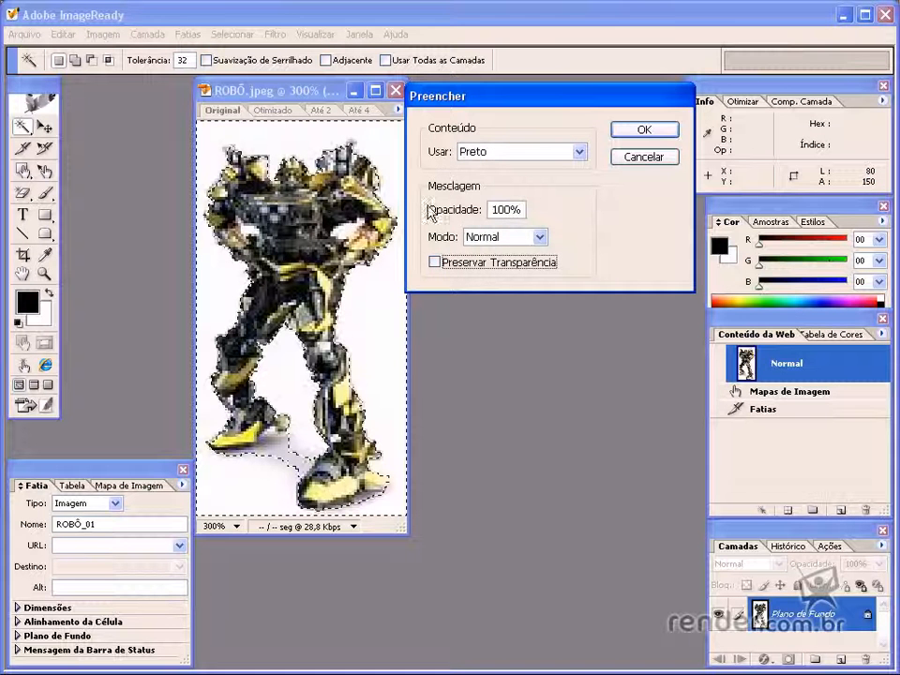
click(645, 130)
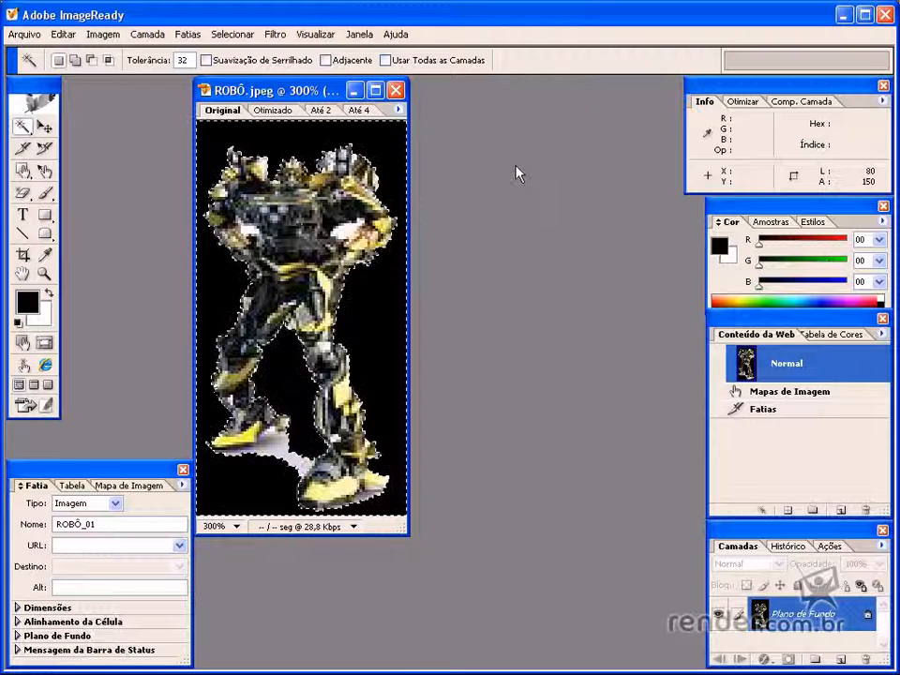
Invert the selection and fill the robot's silhouette with white (Branco) at 100% opacity, with Preserve Transparency turned off.
right_click(295, 229)
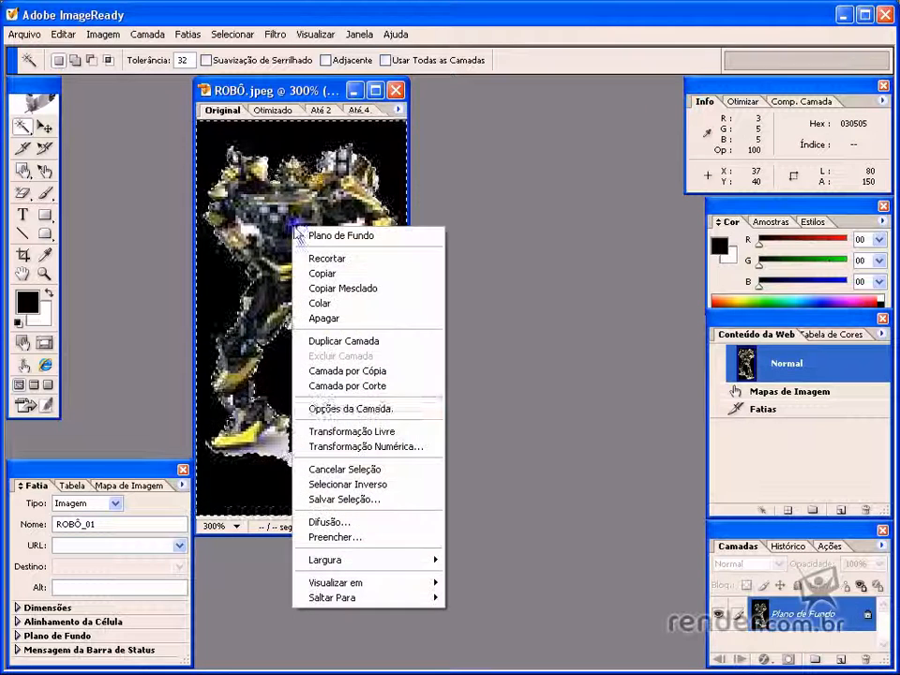
click(356, 487)
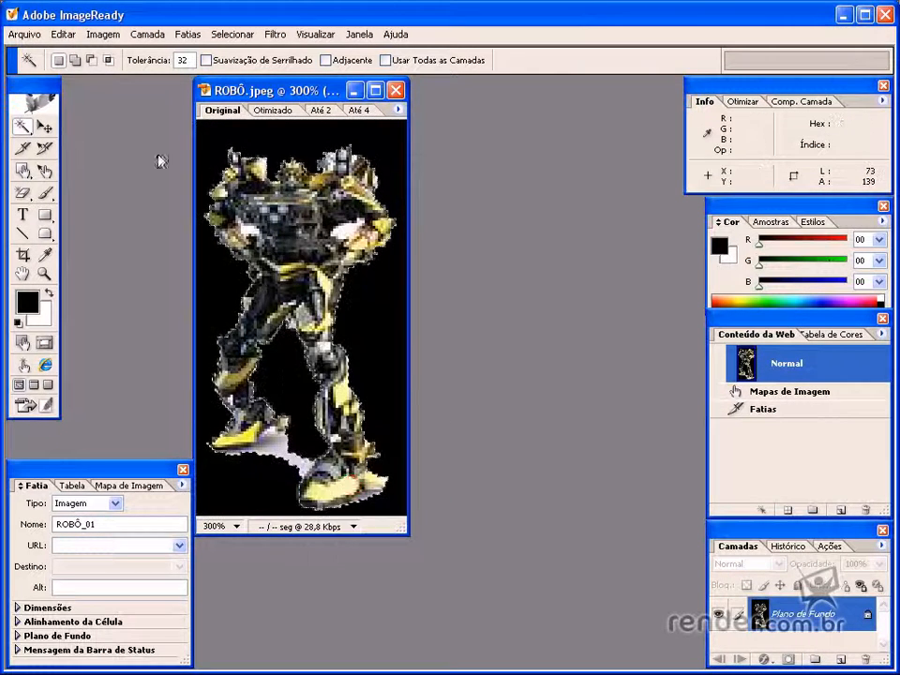
click(63, 35)
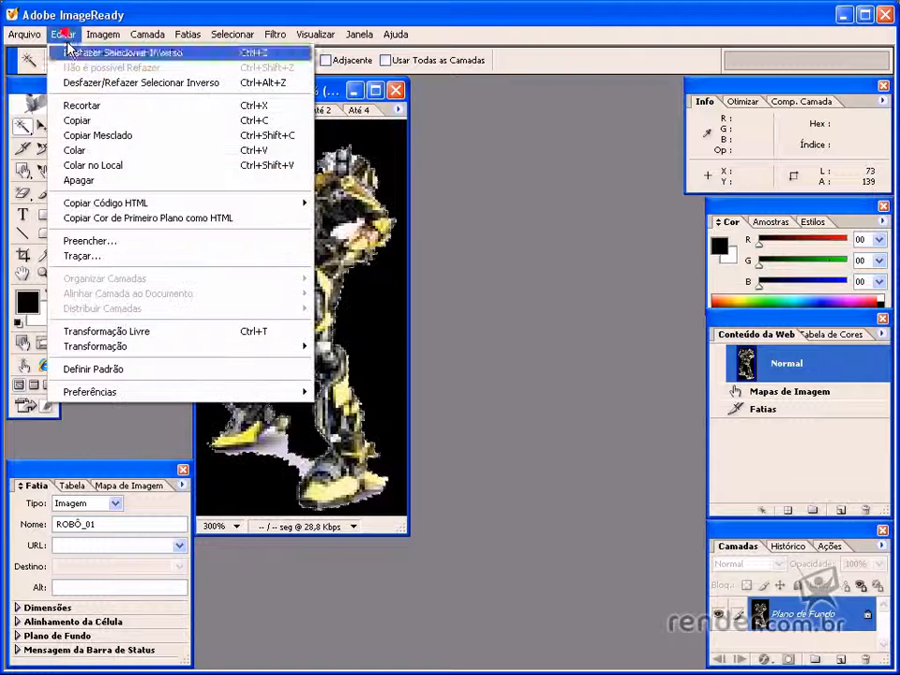
click(106, 240)
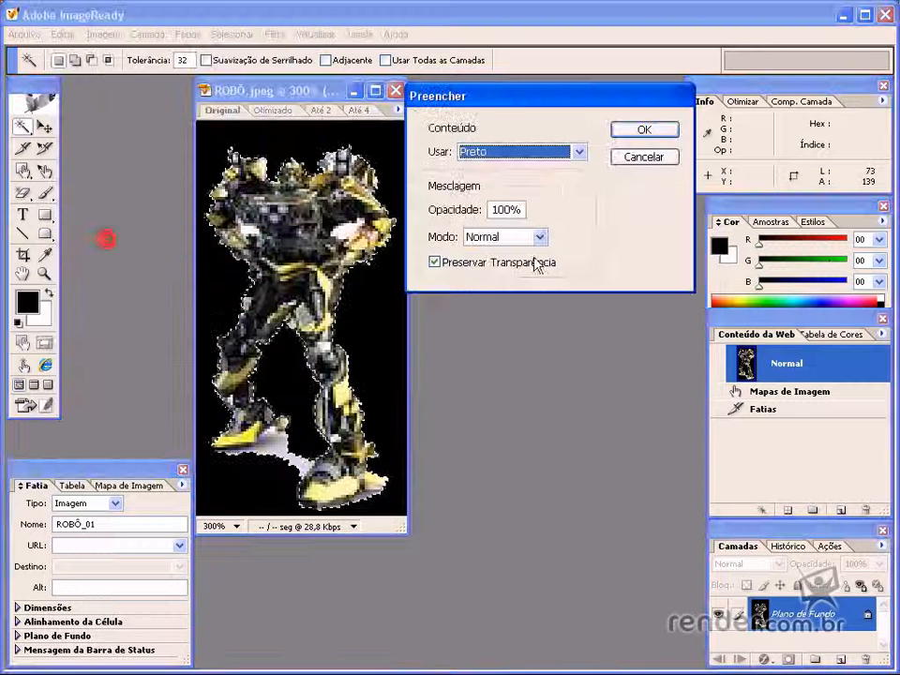
click(581, 153)
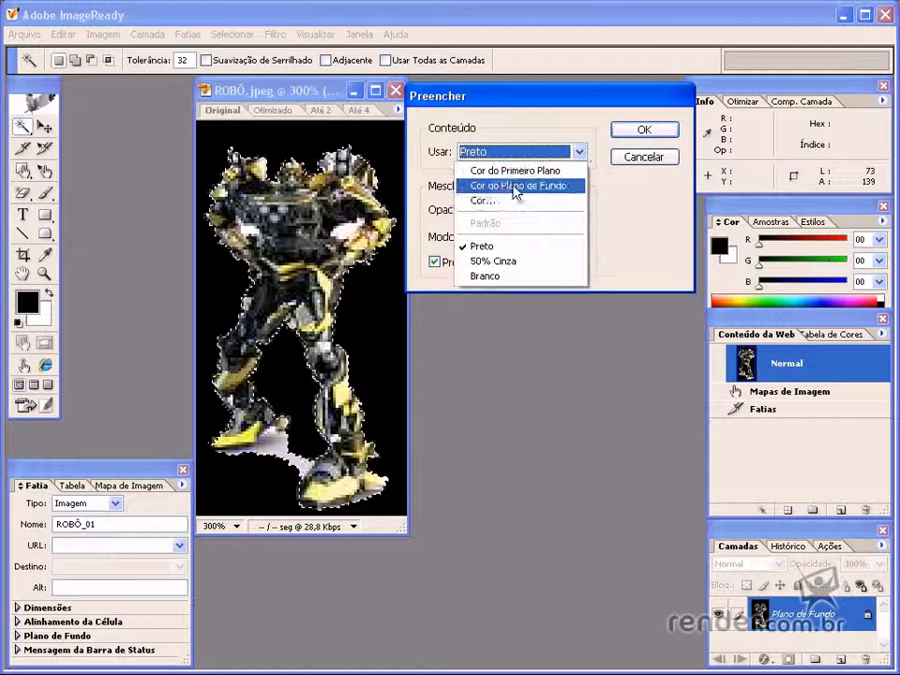
click(494, 276)
click(435, 263)
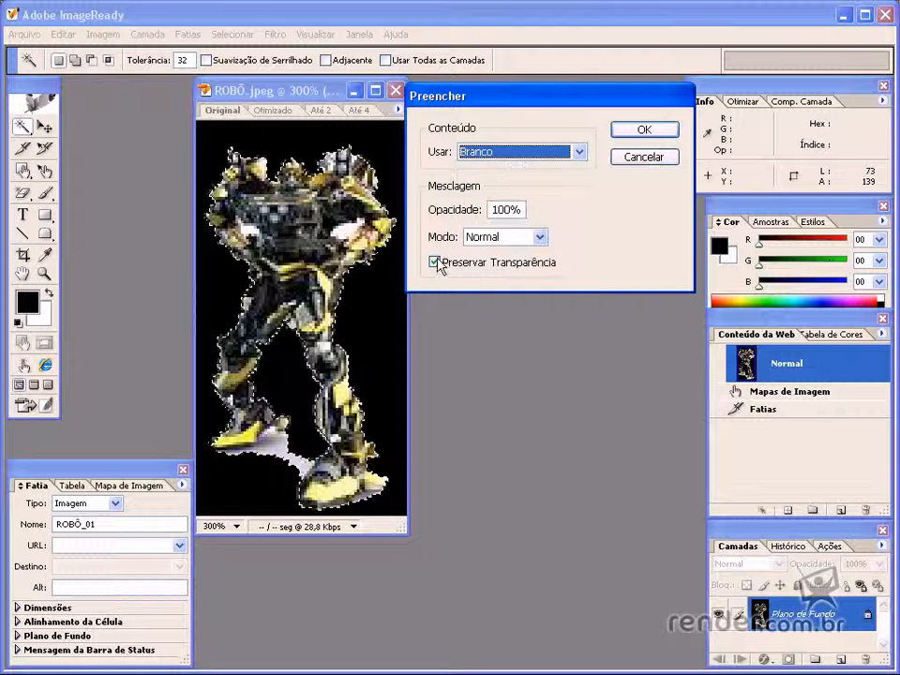
click(643, 132)
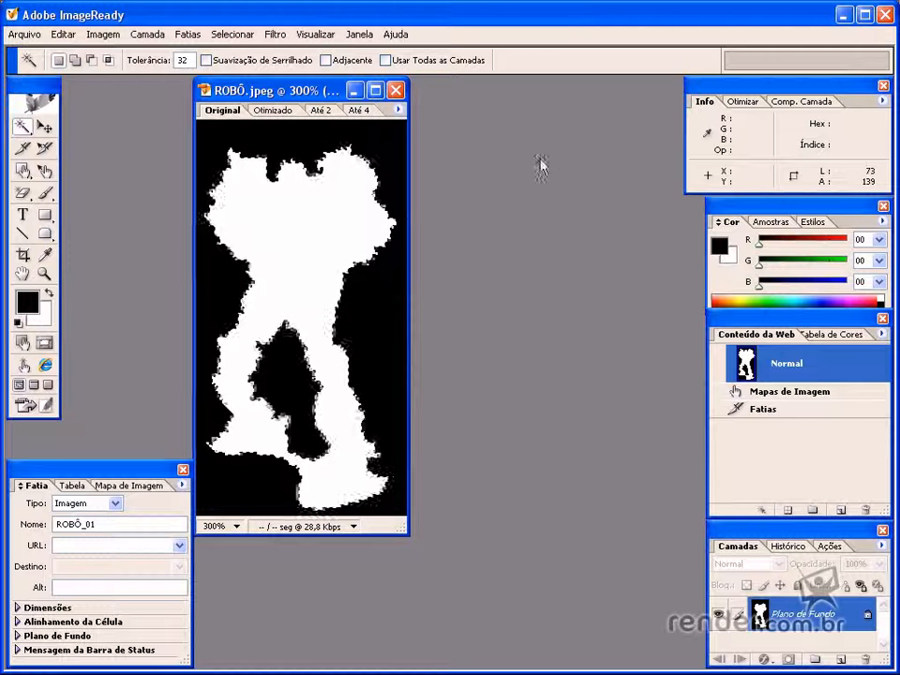
Save the robot mask as an optimized JPG named MAPA ROBO in the IMAGENS folder, using the Configurações Padrão settings.
click(26, 34)
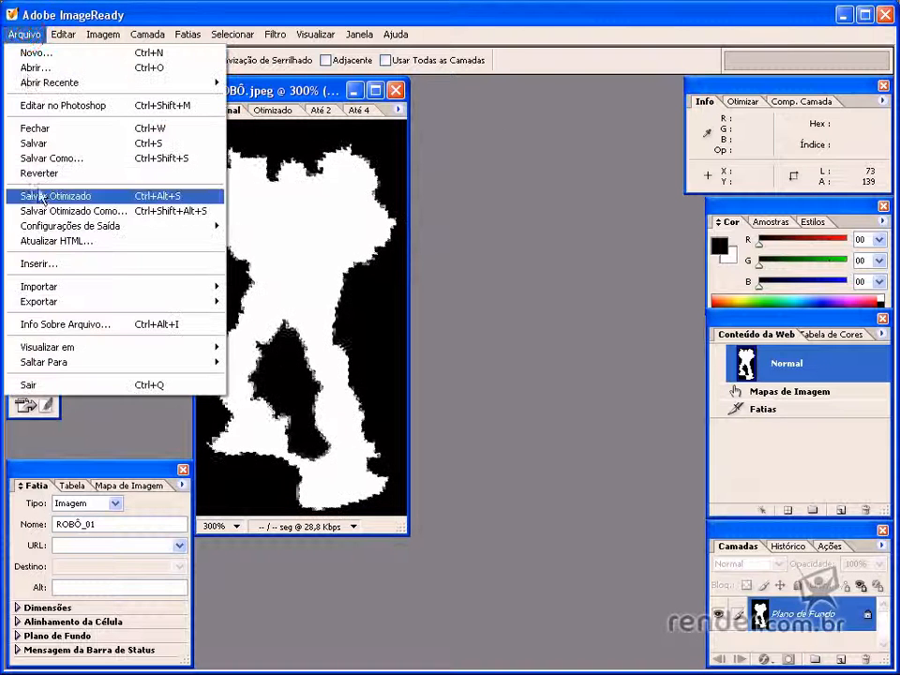
click(195, 214)
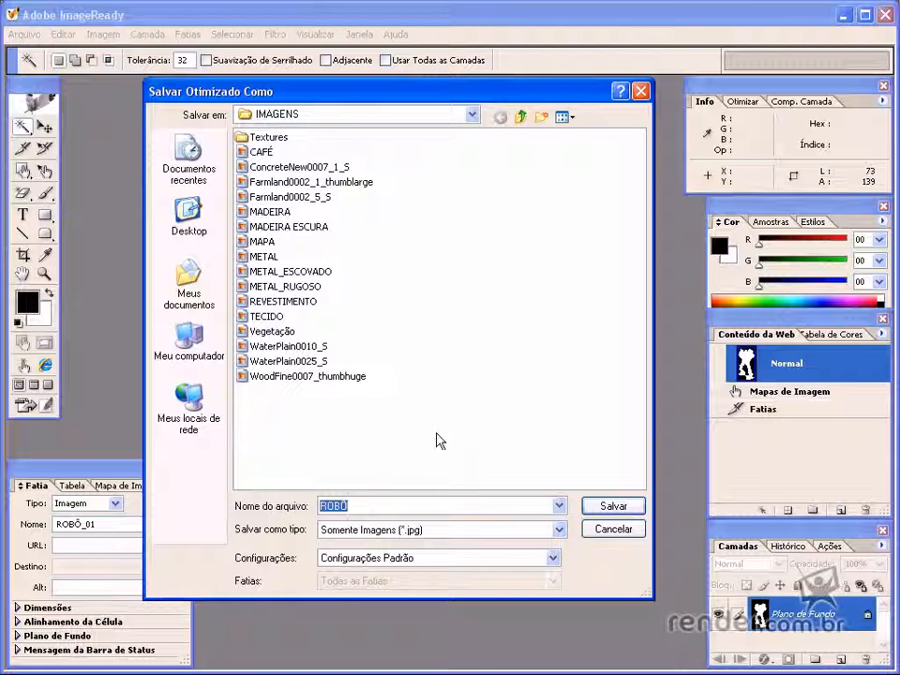
text(m)
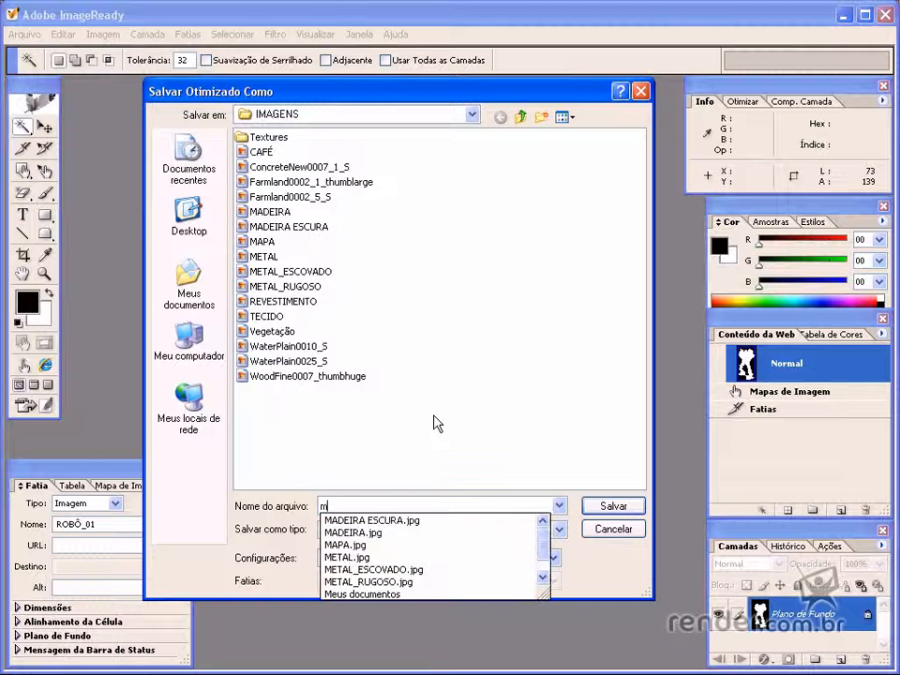
key(BackSpace)
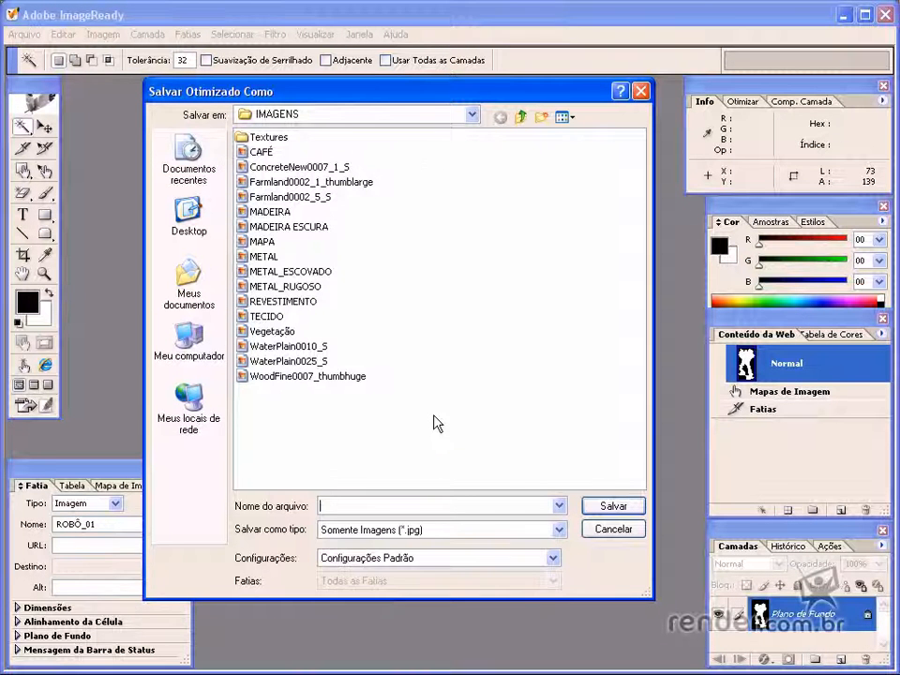
text(MAPA)
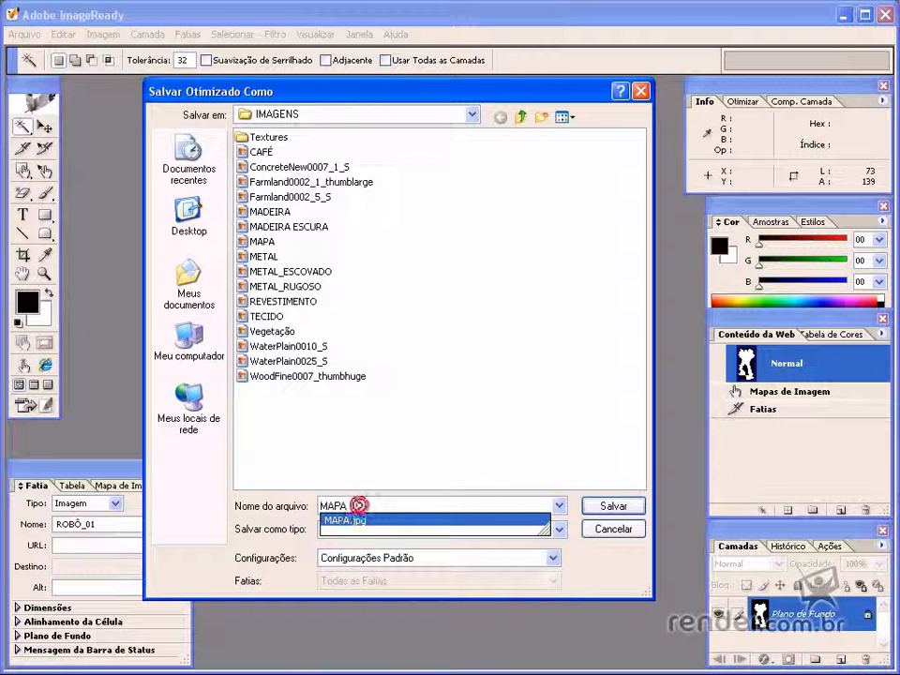
click(359, 505)
text(ROB)
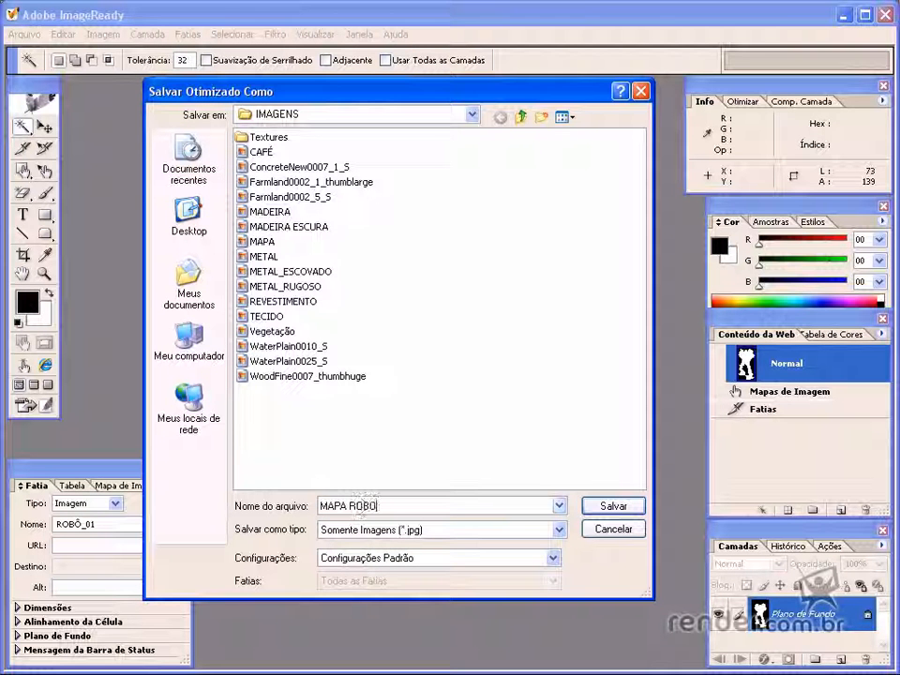
text(O)
click(604, 506)
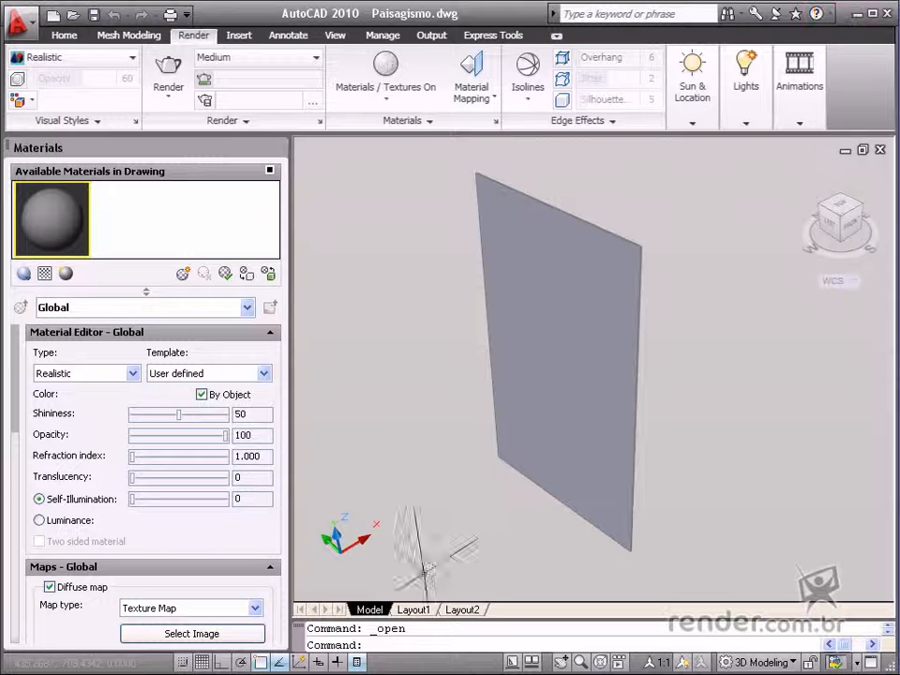
In AutoCAD, create a new material named MAPA DE OPACIDADE and set its type to Advanced.
click(183, 273)
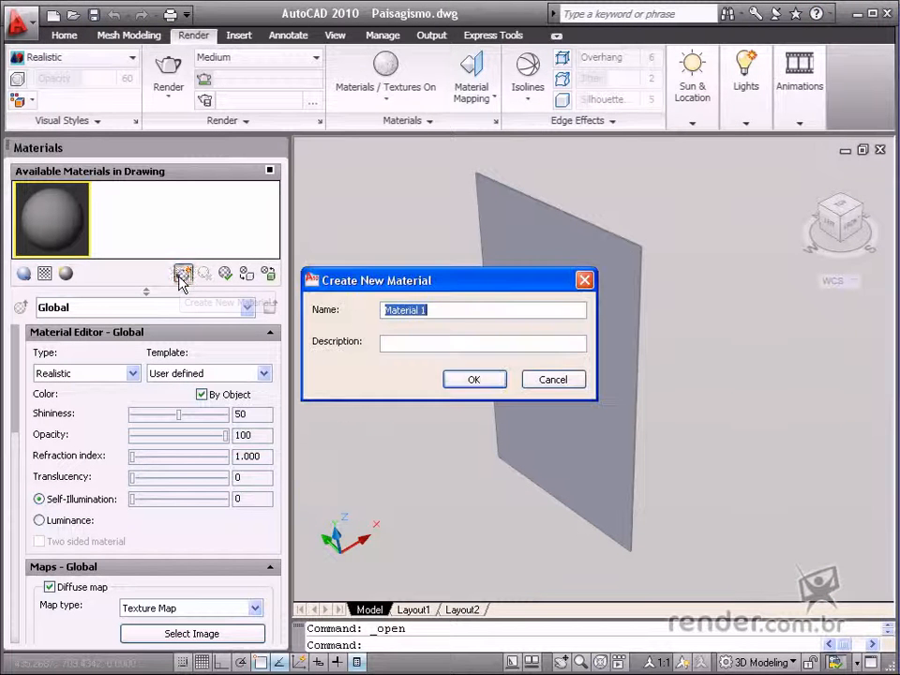
text(MAPA DE)
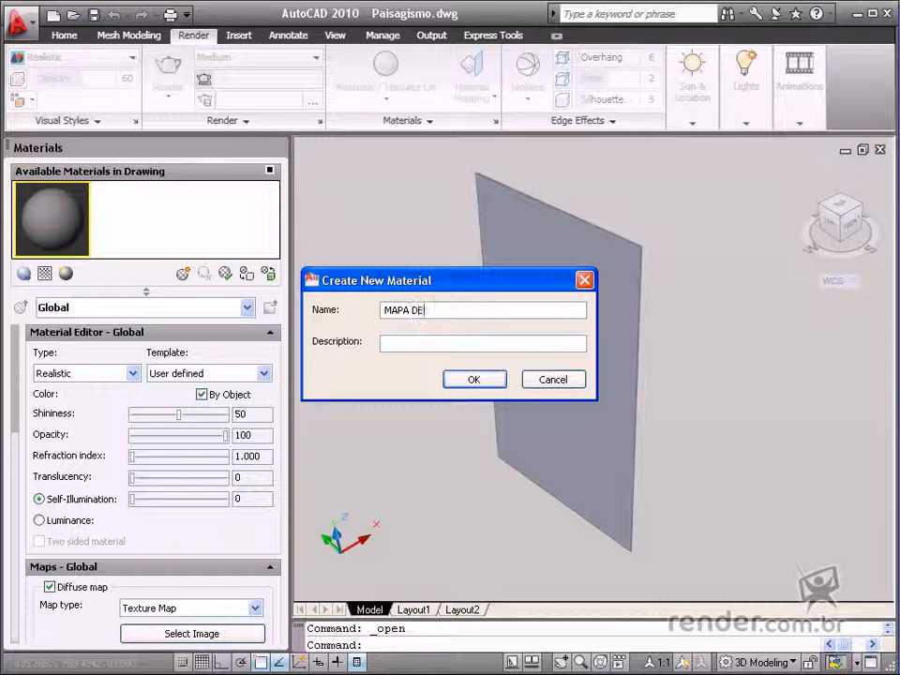
text( OPACIDADE)
click(458, 379)
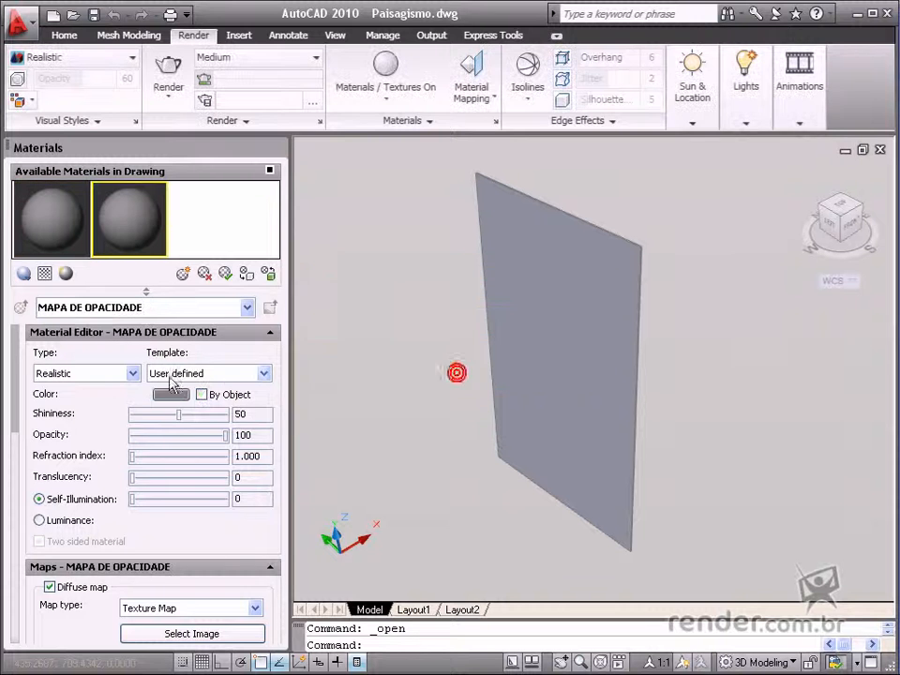
click(132, 373)
click(57, 413)
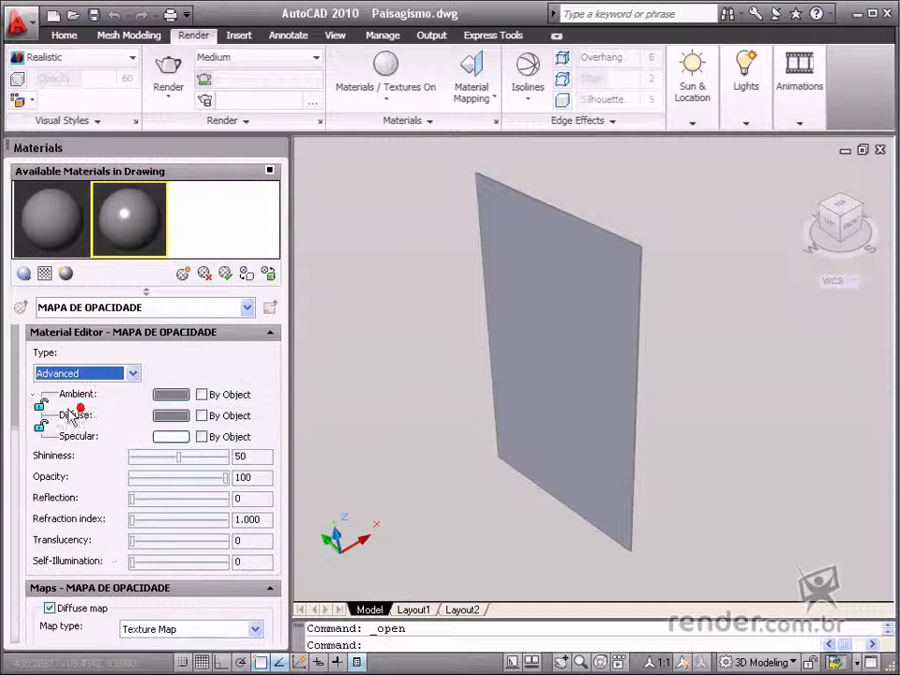
Load the ROBÔ image from the IMAGENS folder as the material's diffuse texture map.
drag(16, 375, 13, 440)
click(180, 443)
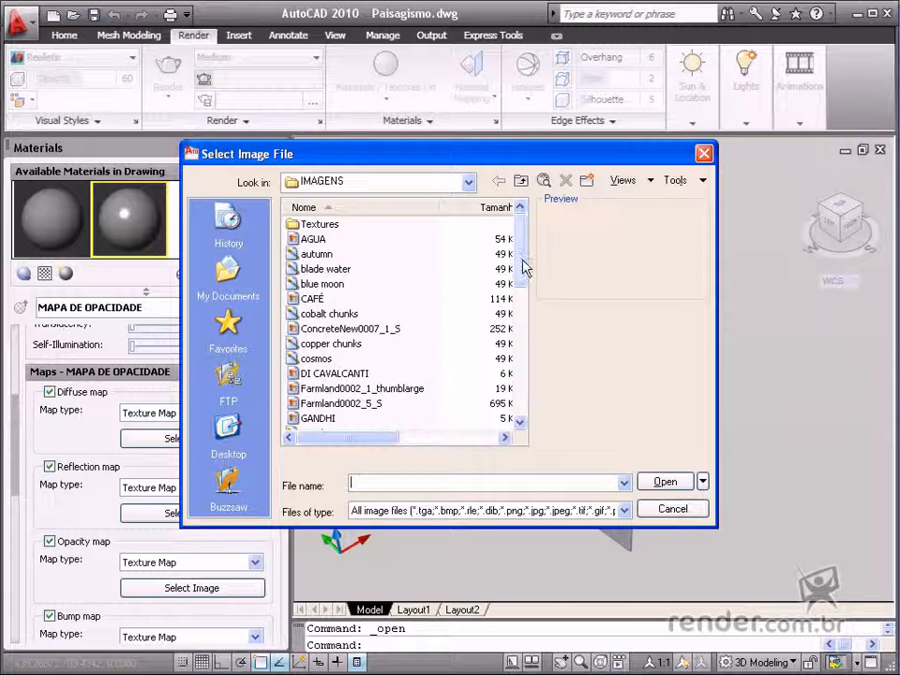
drag(526, 263, 526, 374)
click(295, 372)
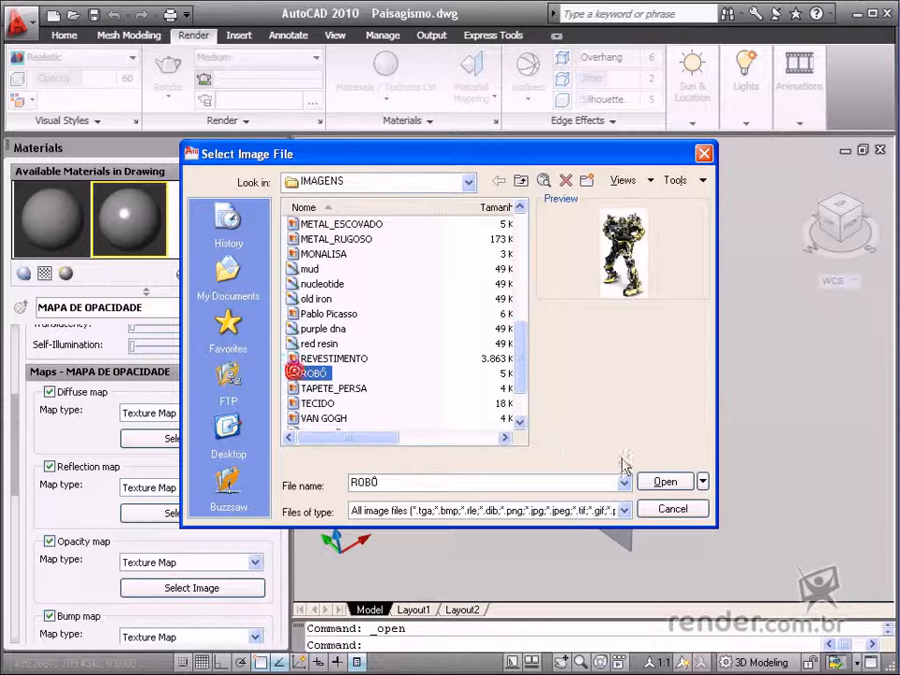
click(668, 487)
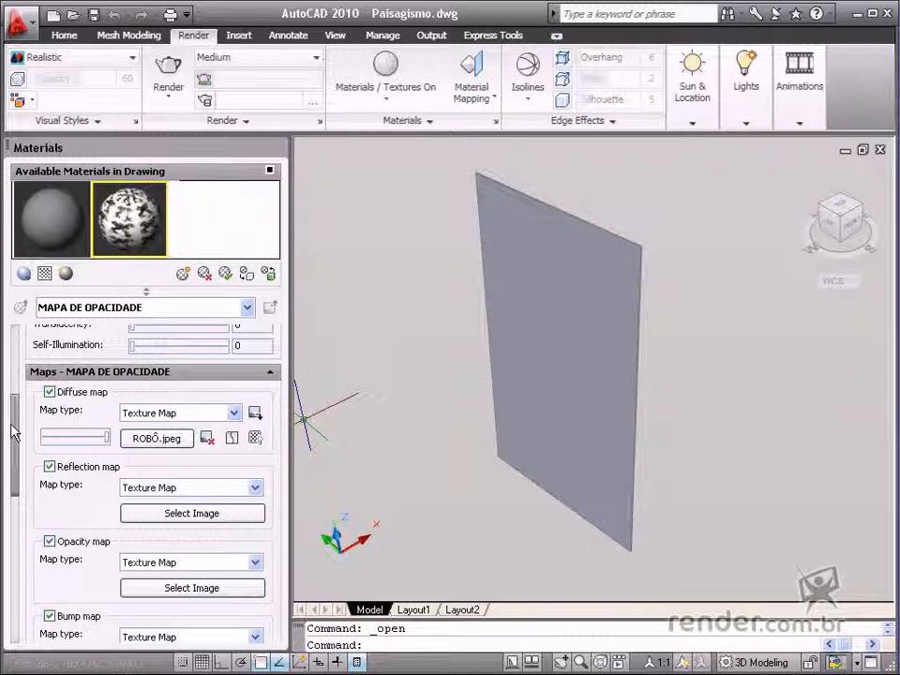
Set the diffuse texture's scale units to Fit to Gizmo with linked U and V tiles of 1, and enable Auto-regen.
mouse_move(13, 427)
mouse_down()
mouse_move(17, 497)
mouse_move(6, 409)
mouse_move(8, 433)
mouse_up()
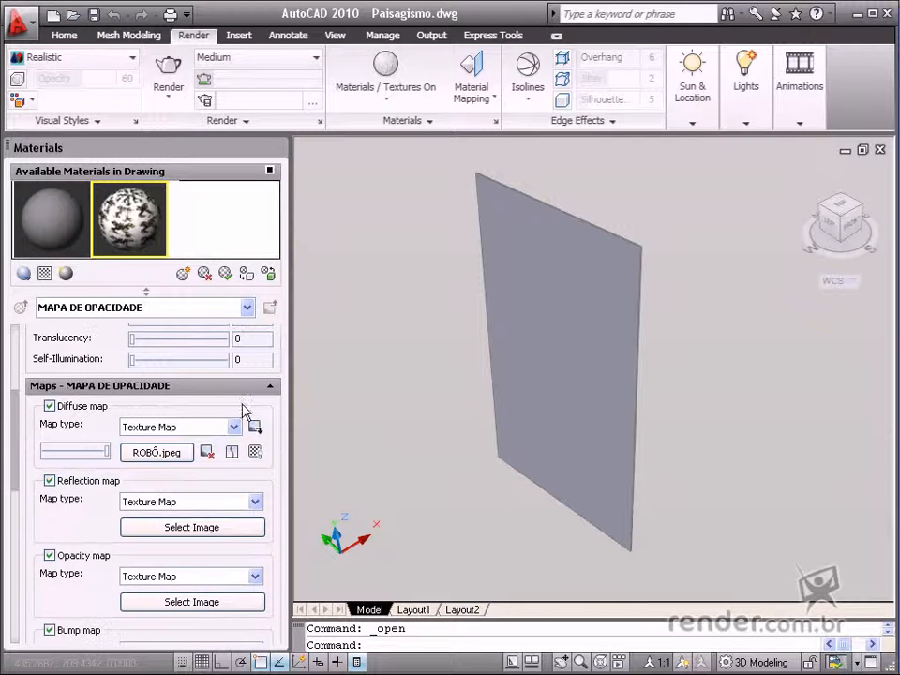
click(254, 428)
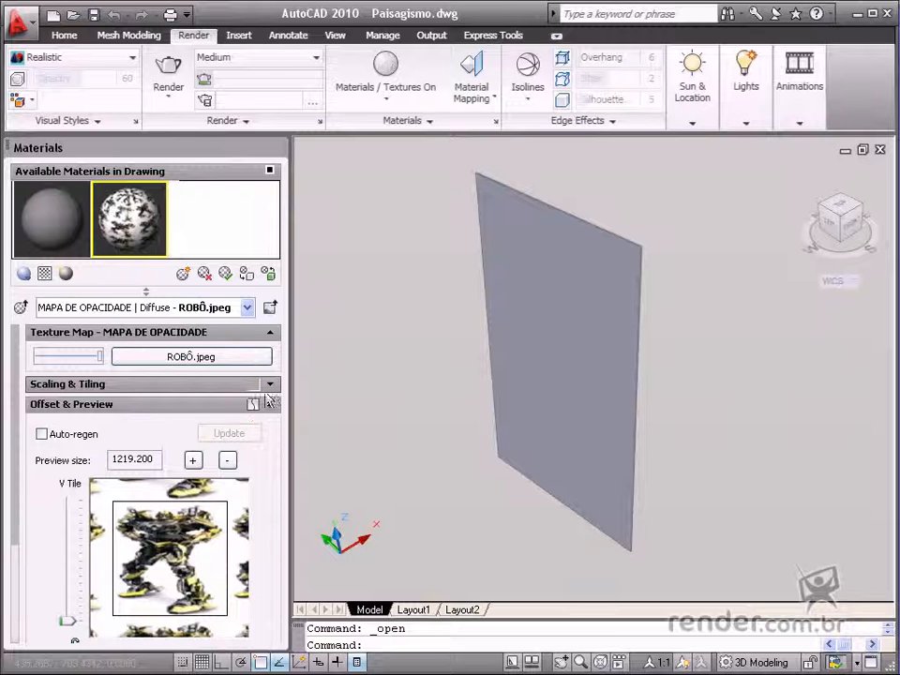
click(270, 384)
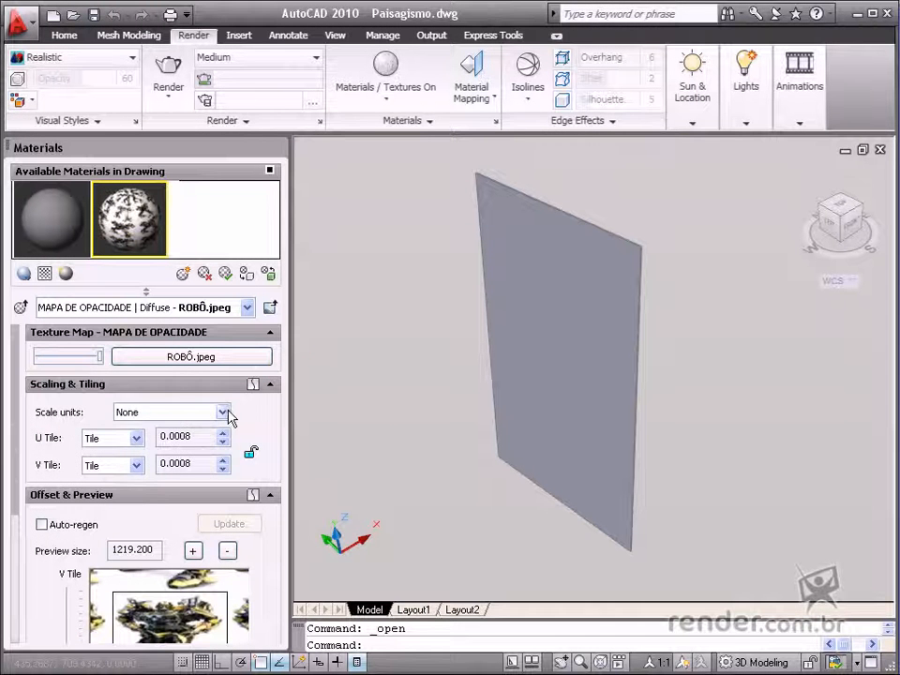
click(224, 412)
click(139, 436)
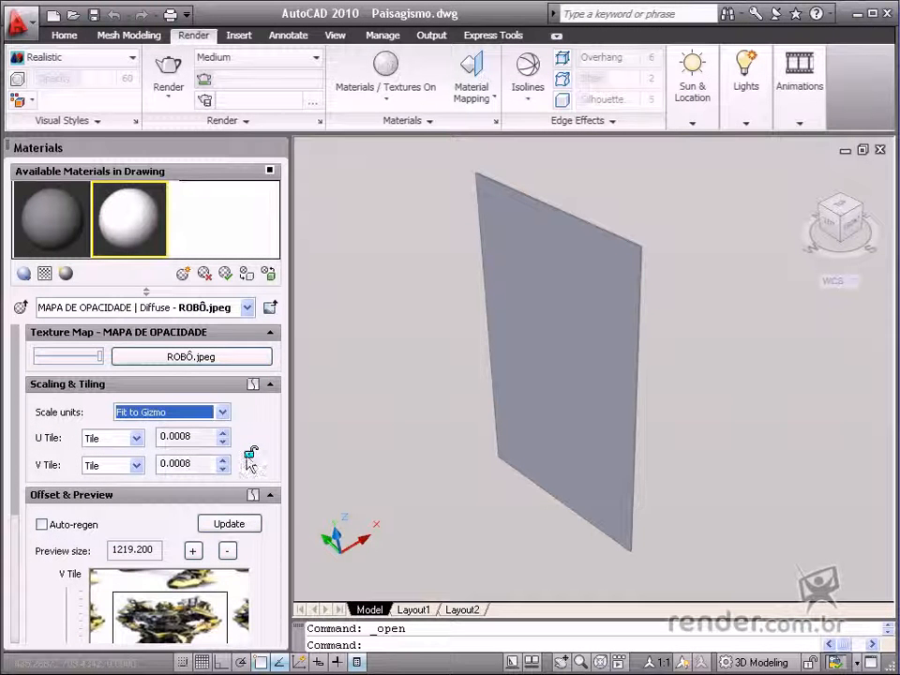
double_click(196, 436)
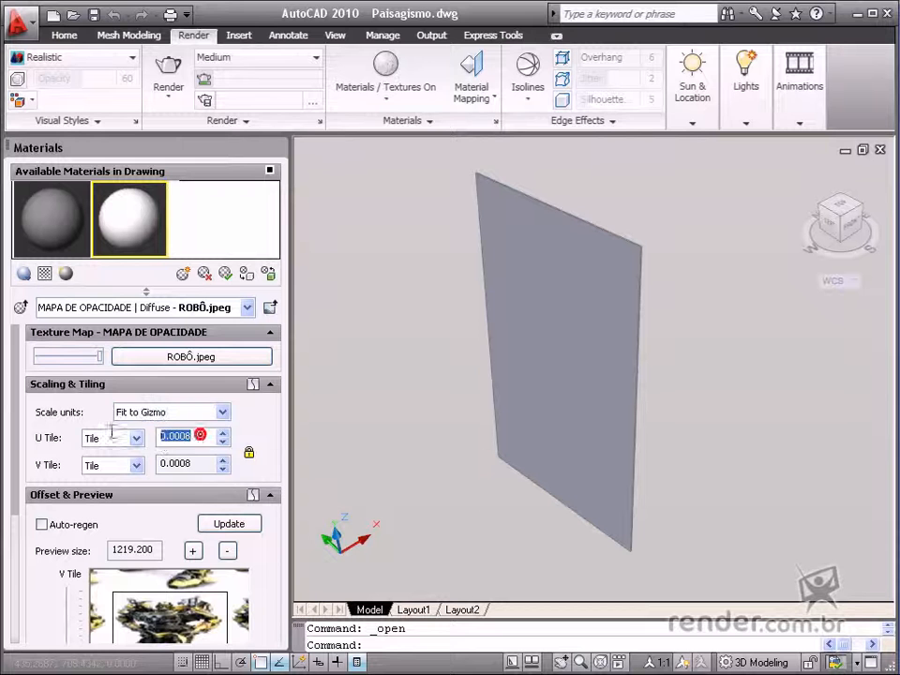
text(1)
key(Tab)
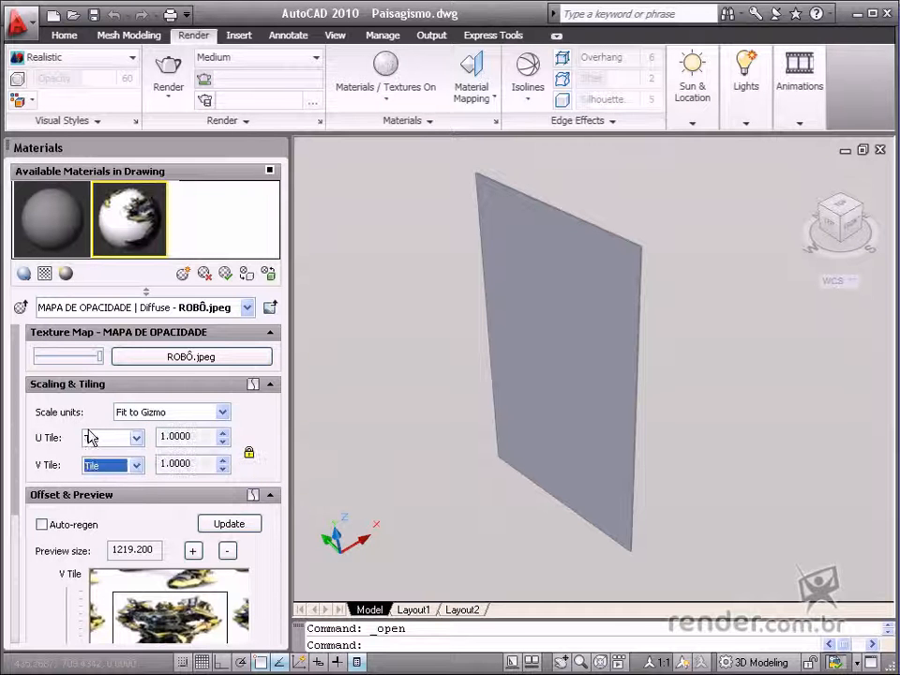
click(42, 526)
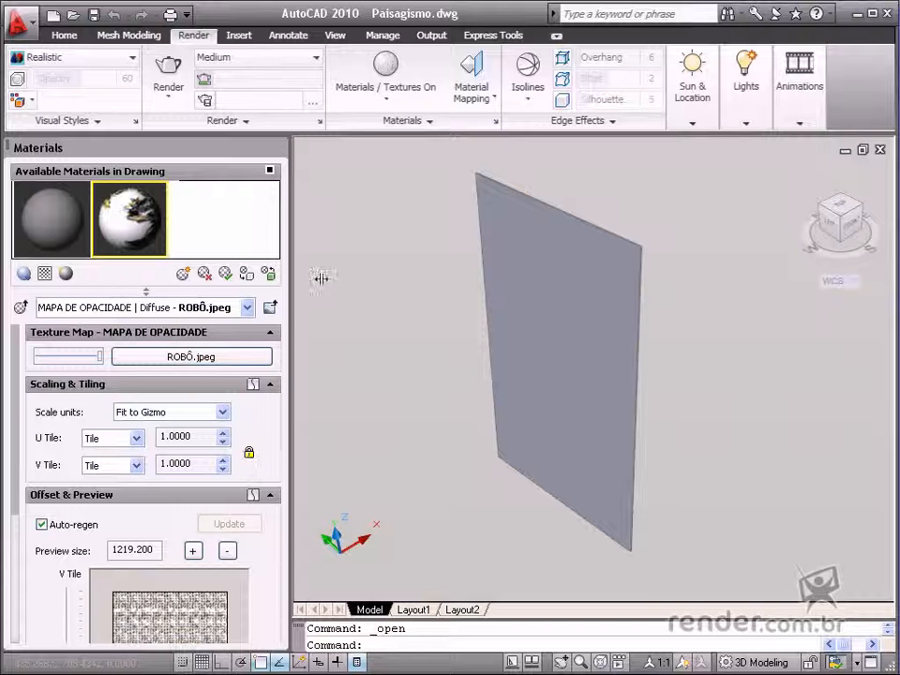
click(272, 306)
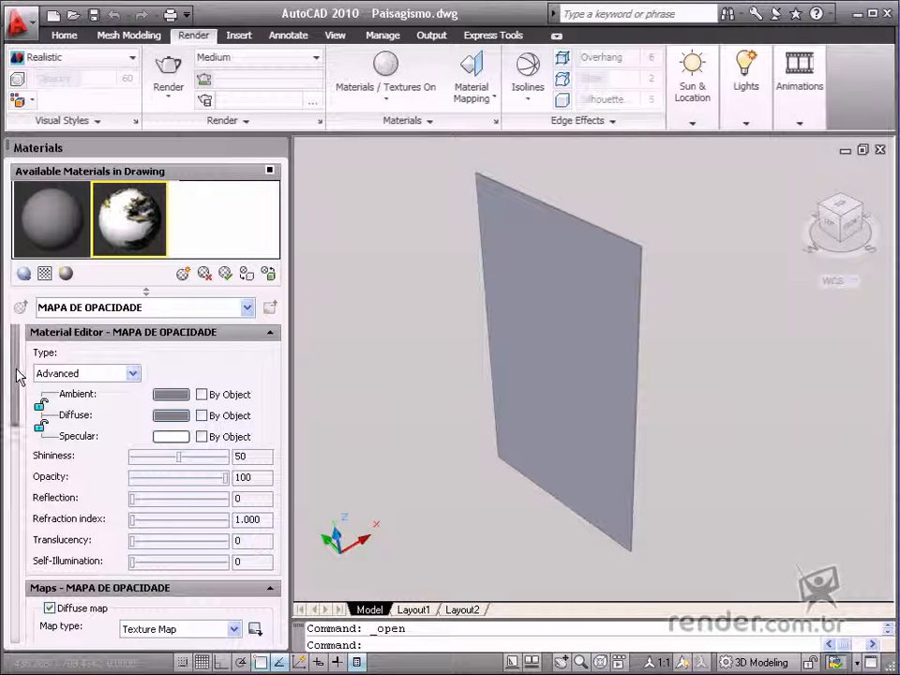
Load the MAPA-ROBO image from the IMAGENS folder as the material's opacity texture map.
drag(16, 375, 6, 482)
click(186, 481)
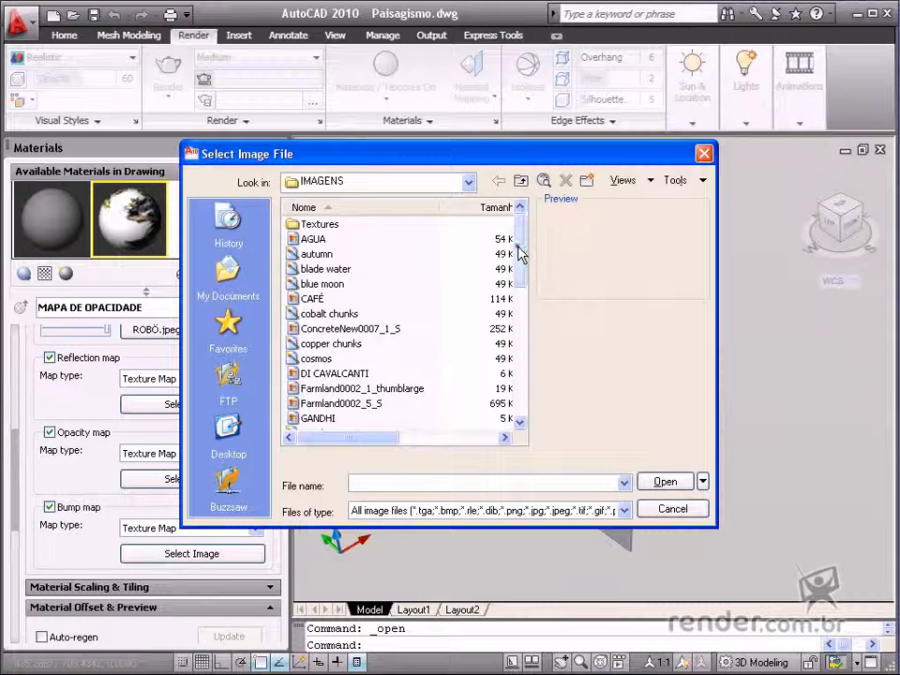
drag(521, 253, 518, 328)
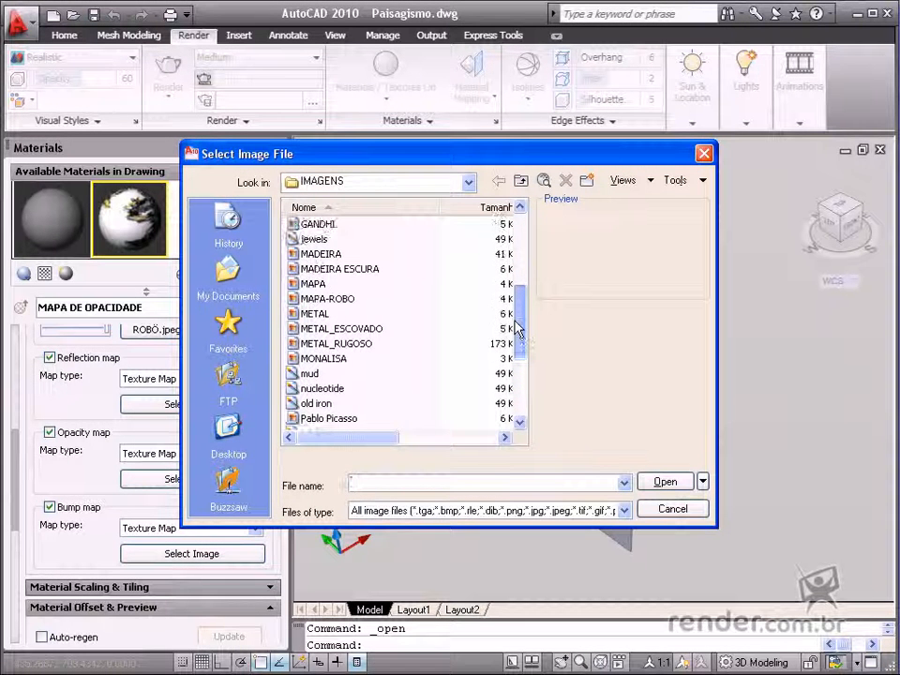
click(342, 298)
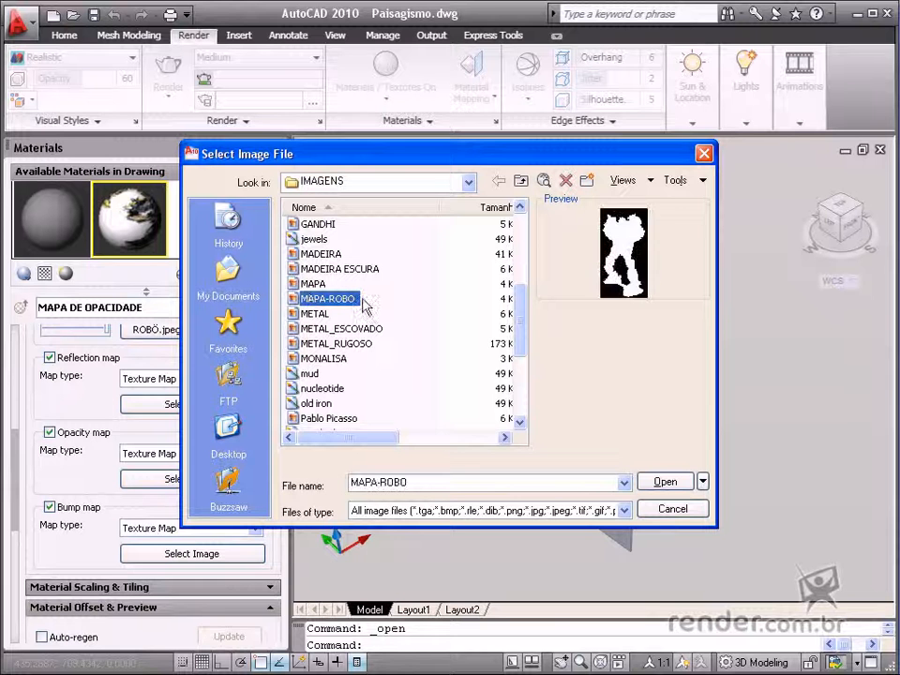
click(679, 483)
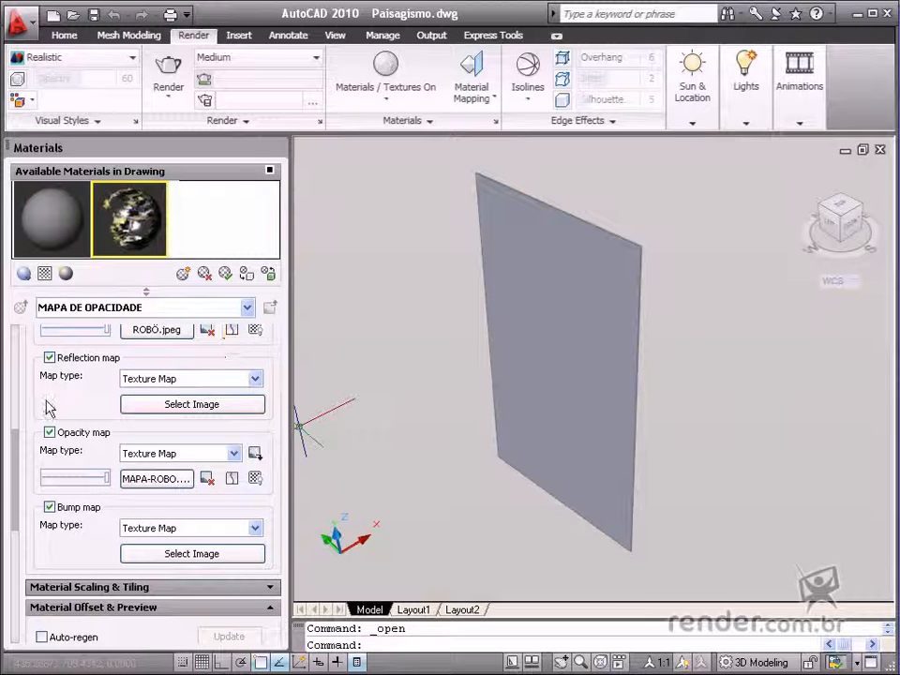
Expand the opacity texture's scaling and tiling settings, enable Auto-regen for its preview, and return to the main material settings.
scroll(14, 371, up, 1)
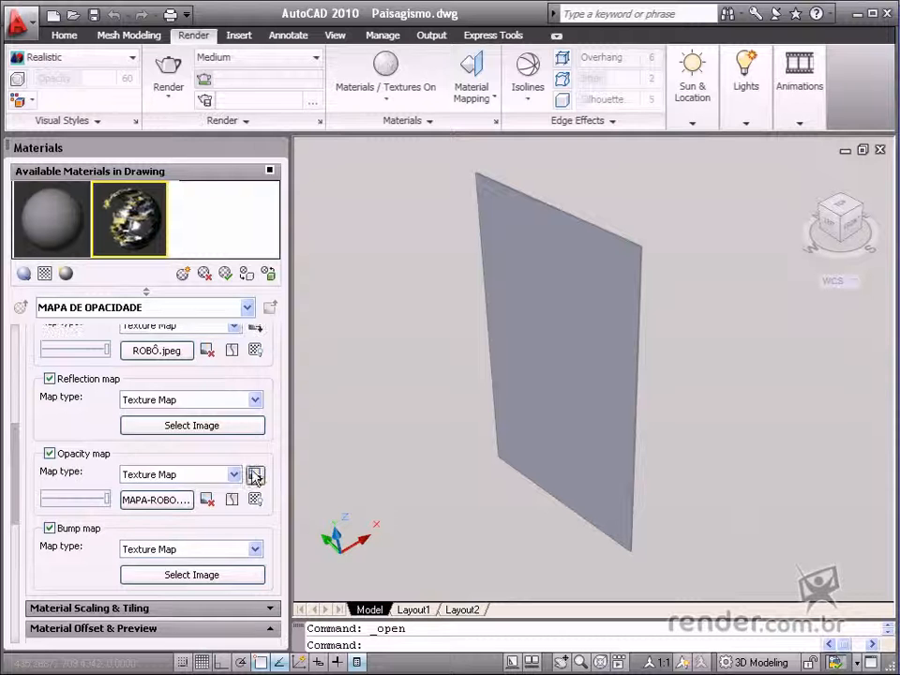
click(254, 476)
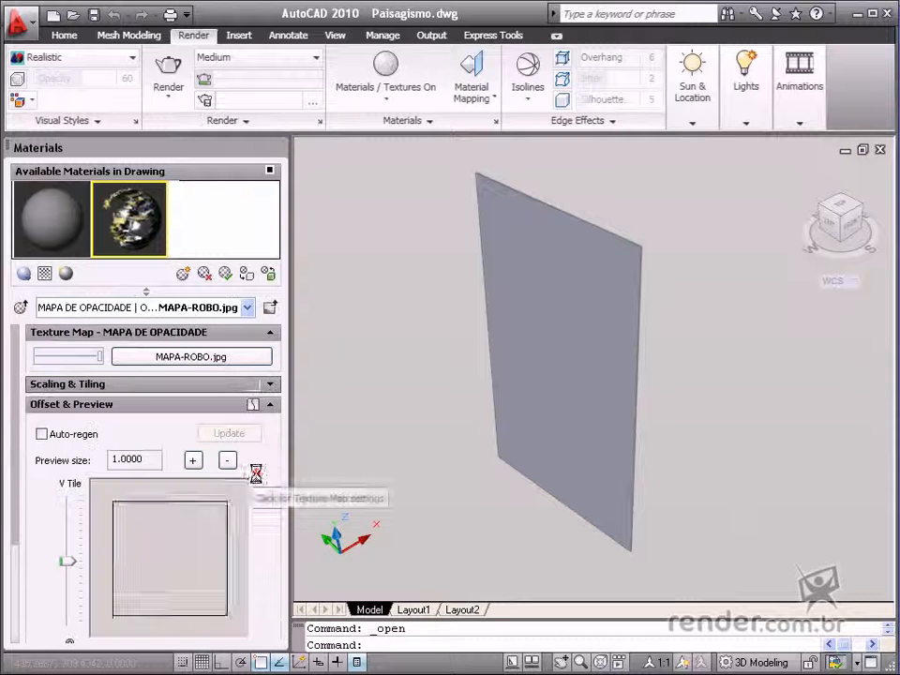
click(272, 384)
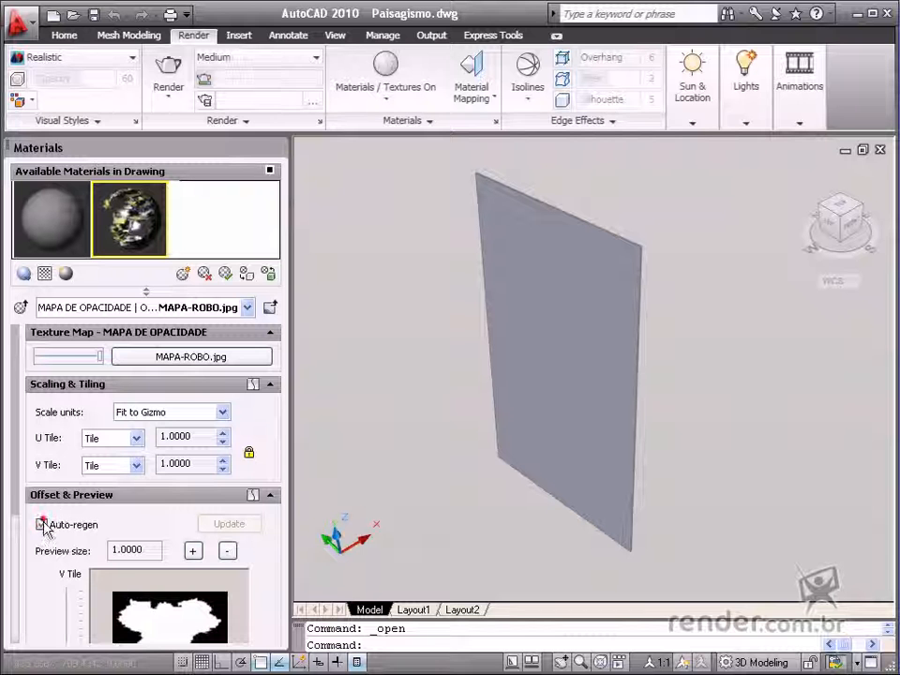
click(270, 309)
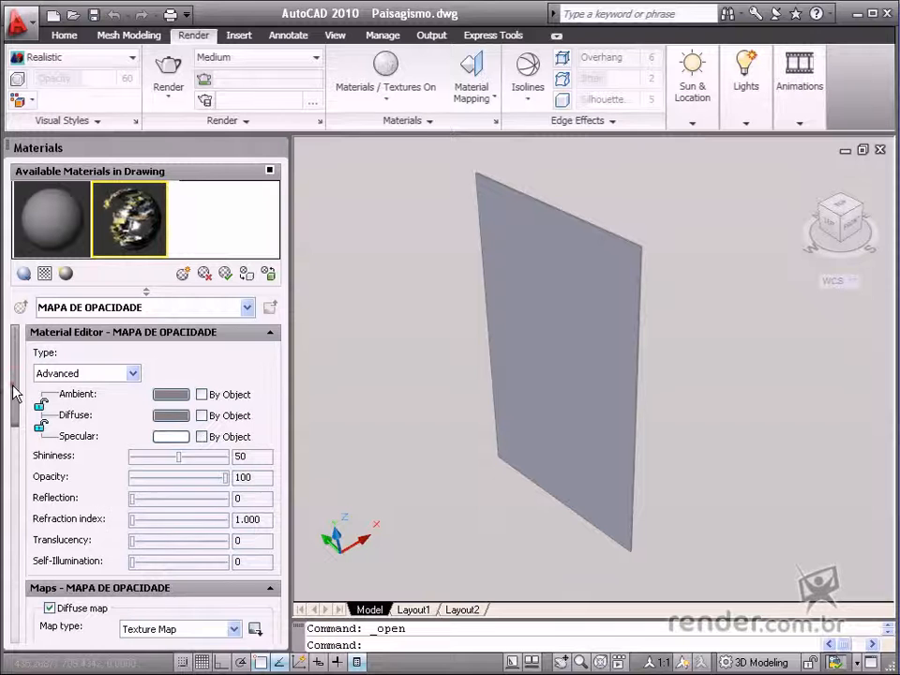
Apply the MAPA DE OPACIDADE material to the vertical panel in the model.
drag(16, 396, 22, 493)
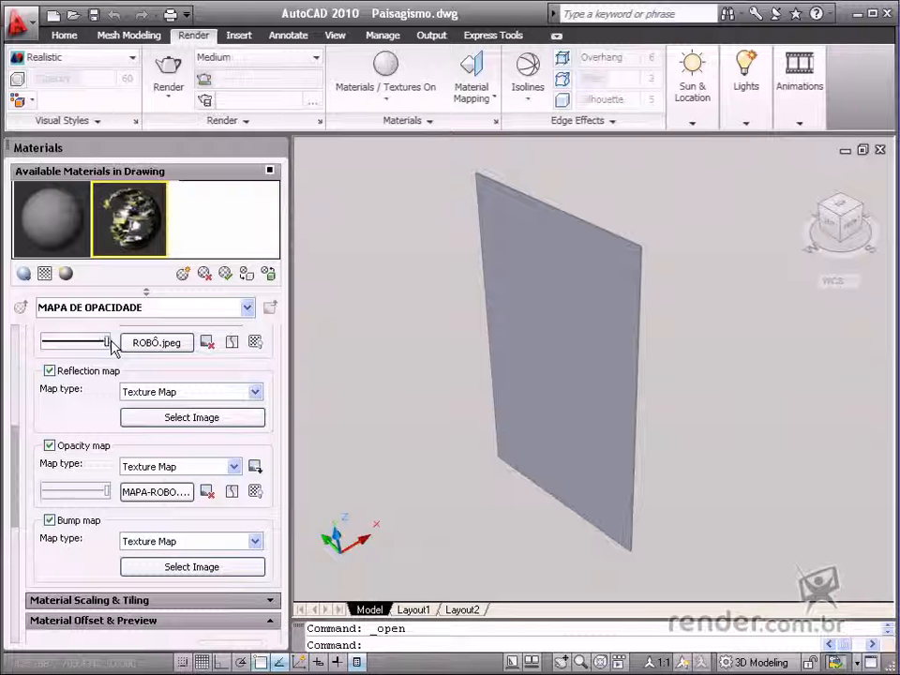
click(246, 270)
click(482, 251)
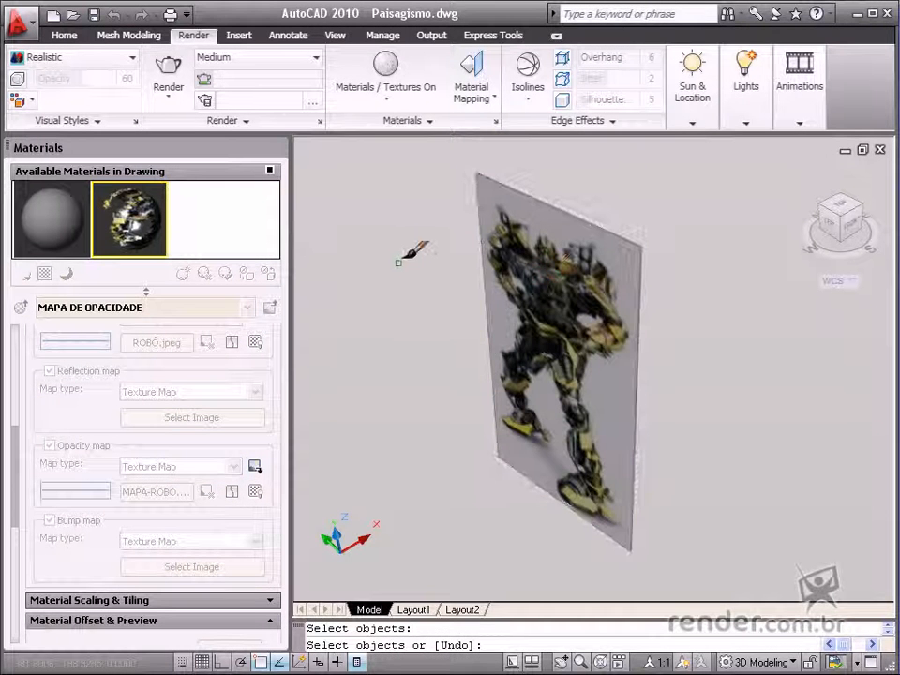
key(Return)
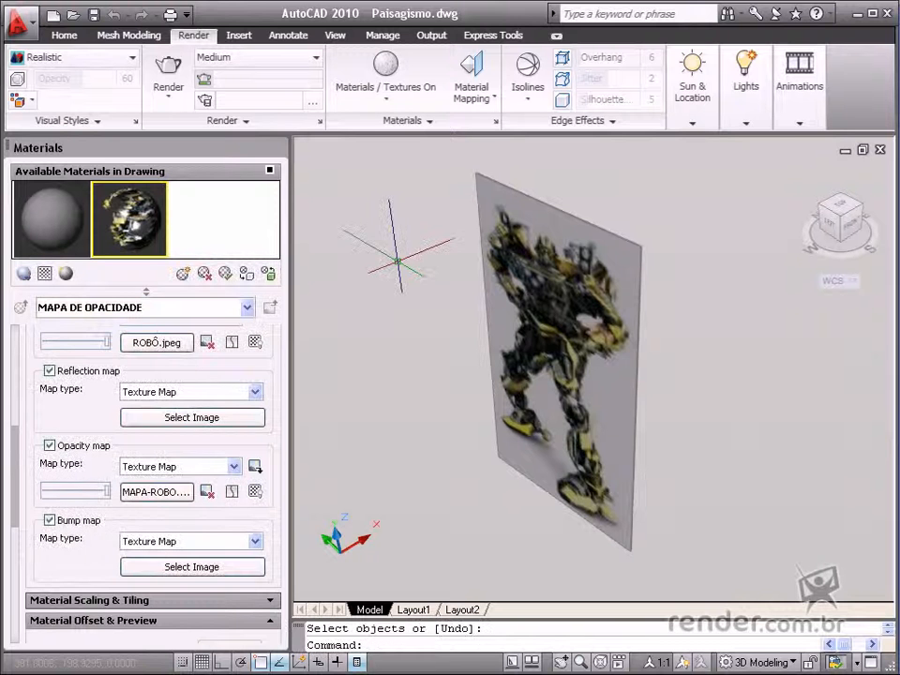
Render a rectangular region around the robot panel to examine the opacity map's effect, then clear the render.
click(168, 93)
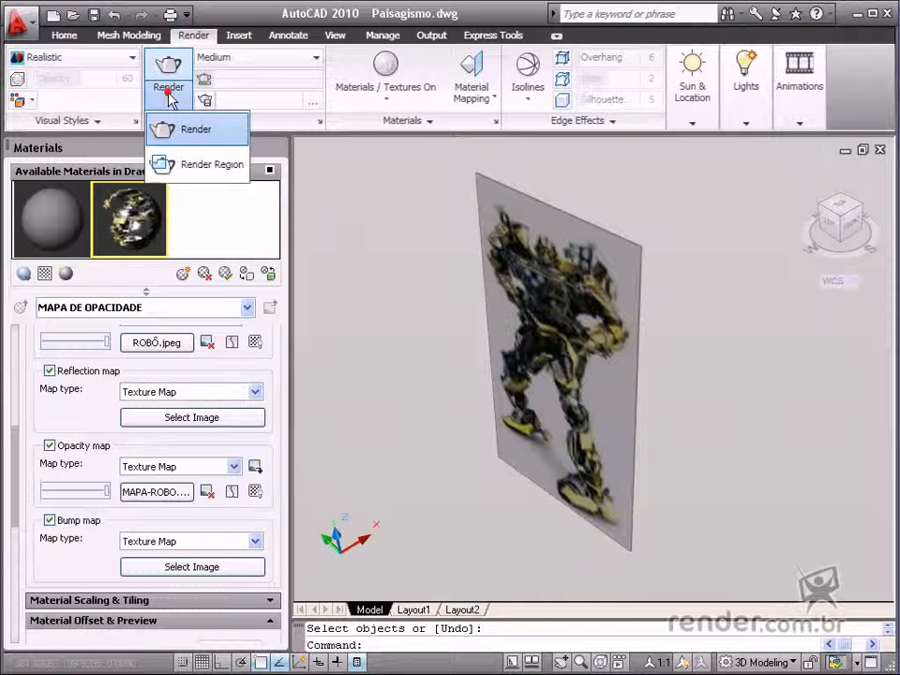
click(184, 164)
click(351, 139)
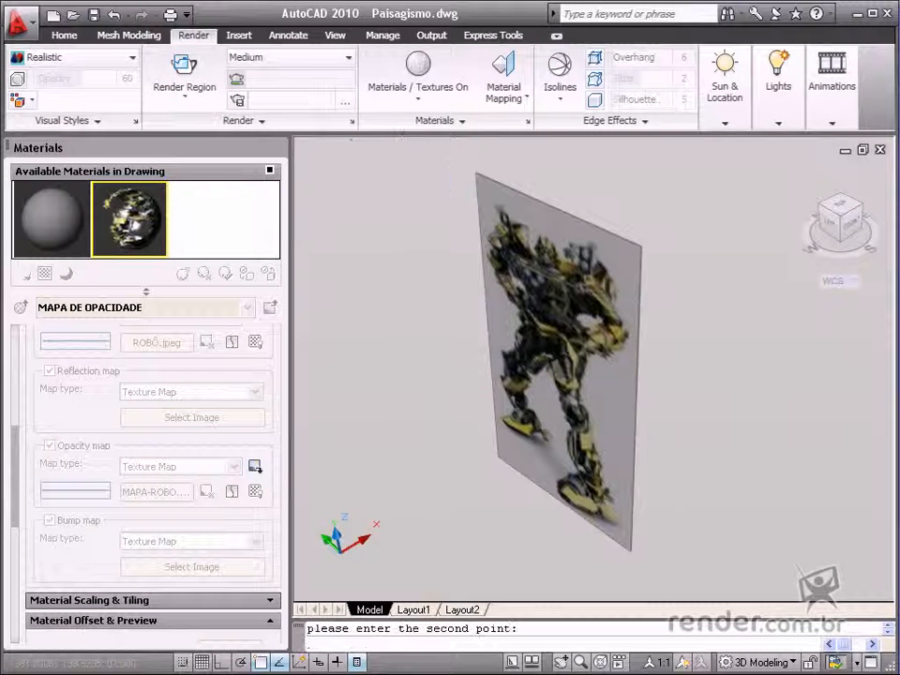
click(526, 425)
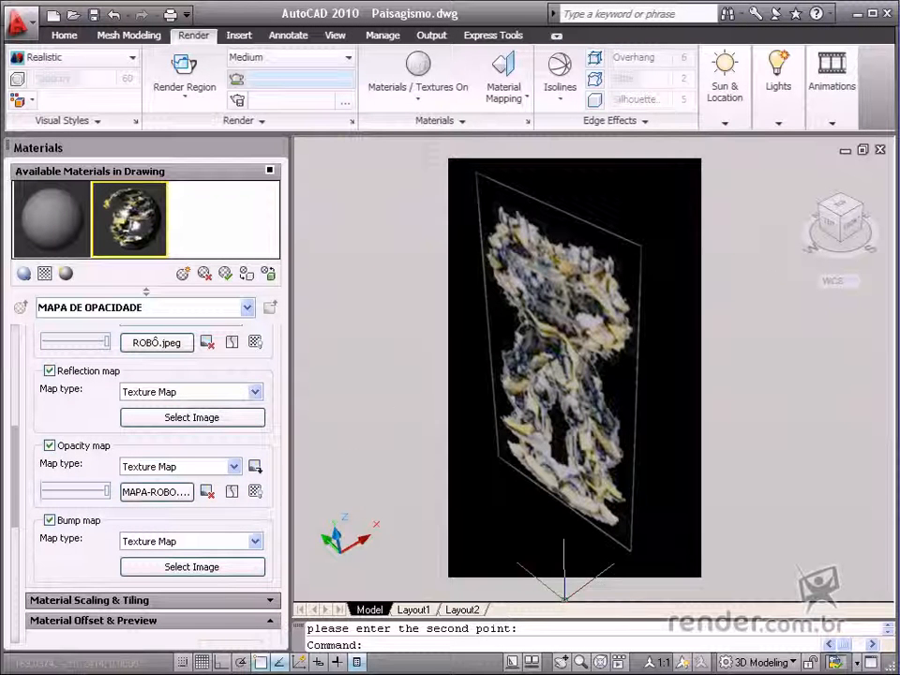
key(Escape)
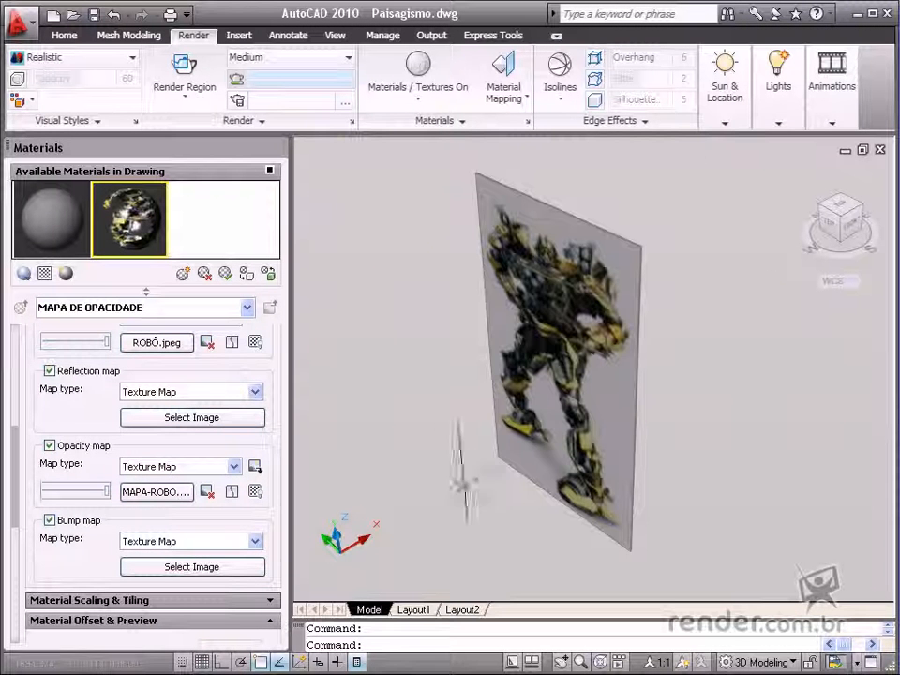
scroll(431, 467, up, 6)
scroll(420, 468, down, 5)
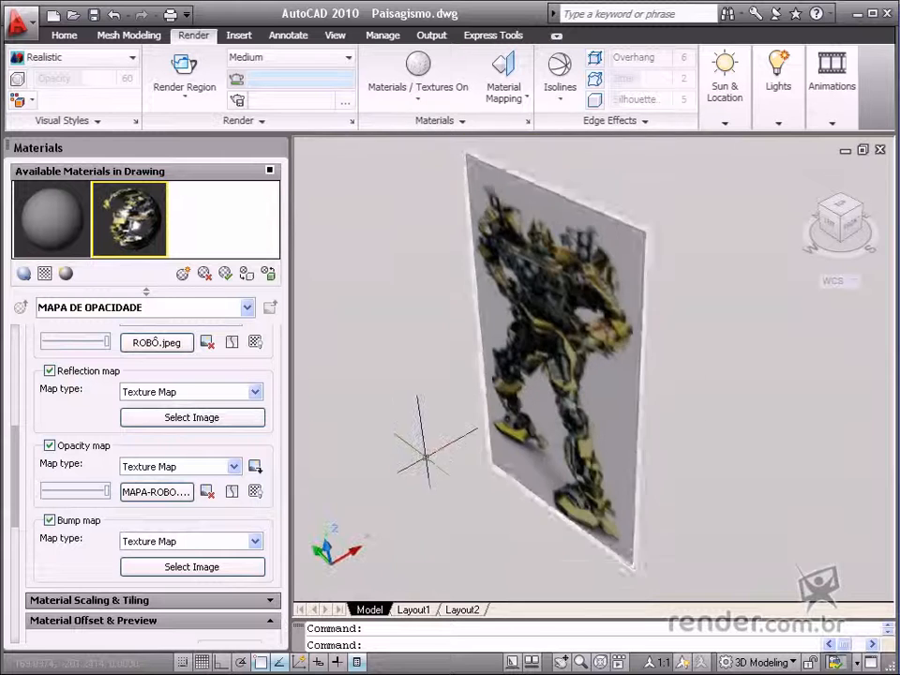
scroll(424, 452, up, 2)
shift+middle_drag(424, 446, 478, 427)
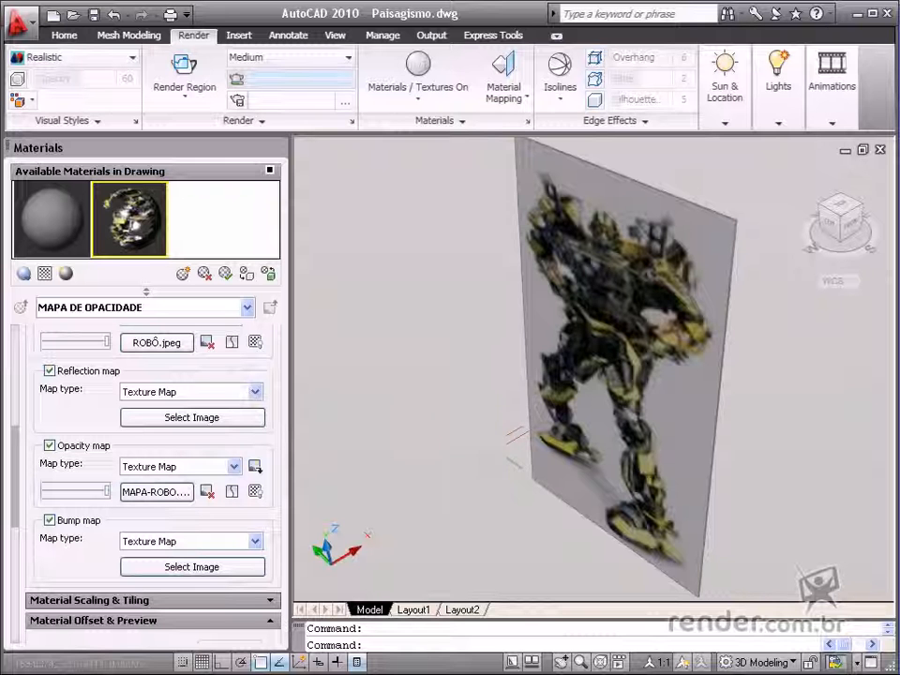